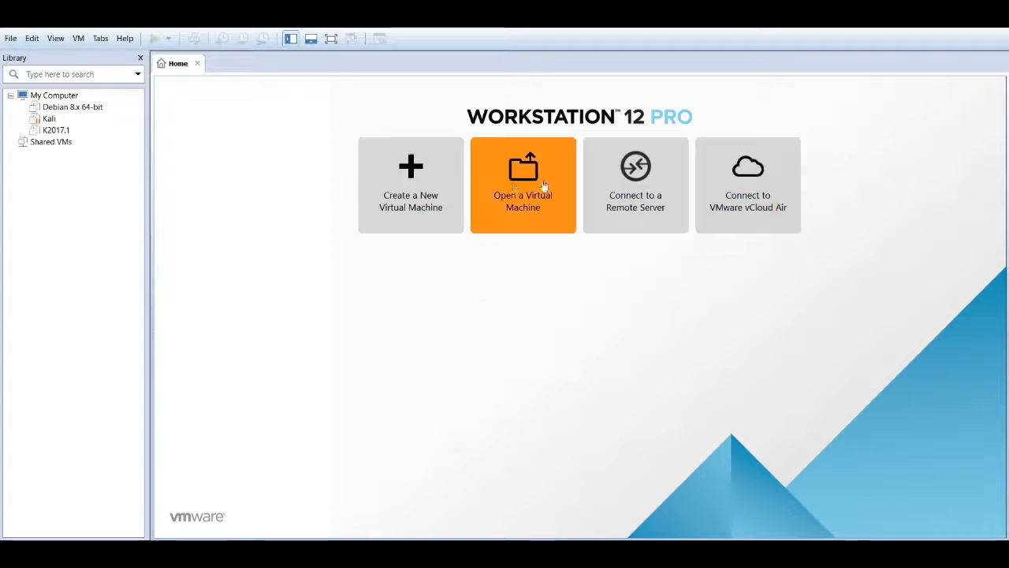
# - Start a new virtual machine with the Typical configuration and move past the welcome page
pyautogui.click(403, 217)
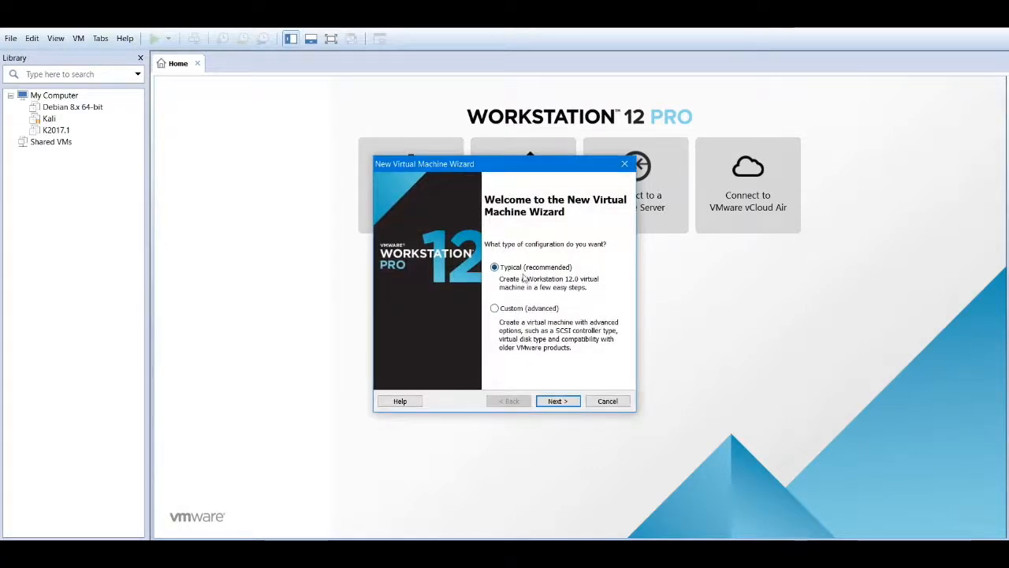
pyautogui.click(533, 166)
pyautogui.moveTo(532, 167); pyautogui.dragTo(525, 127)
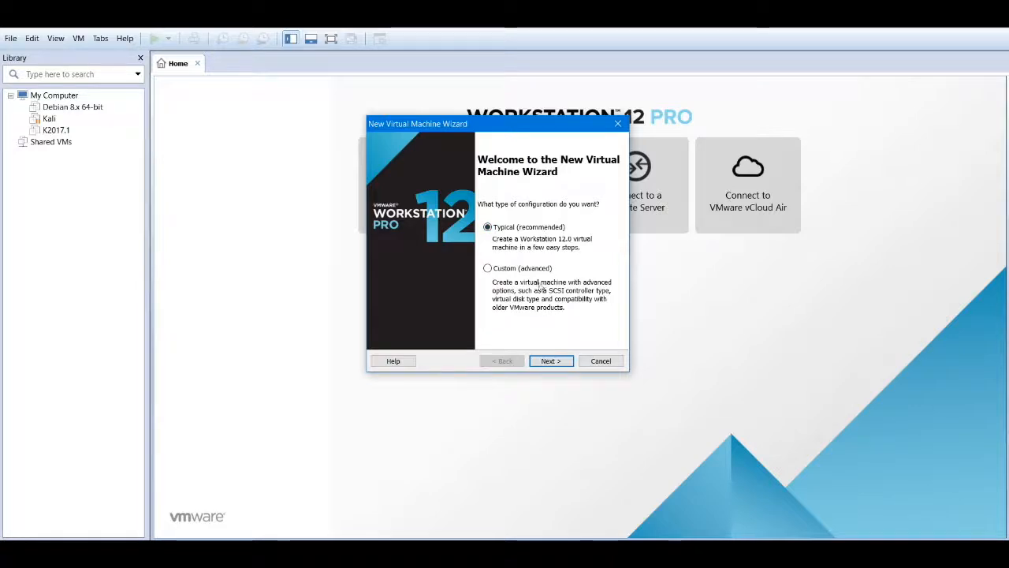
pyautogui.click(553, 360)
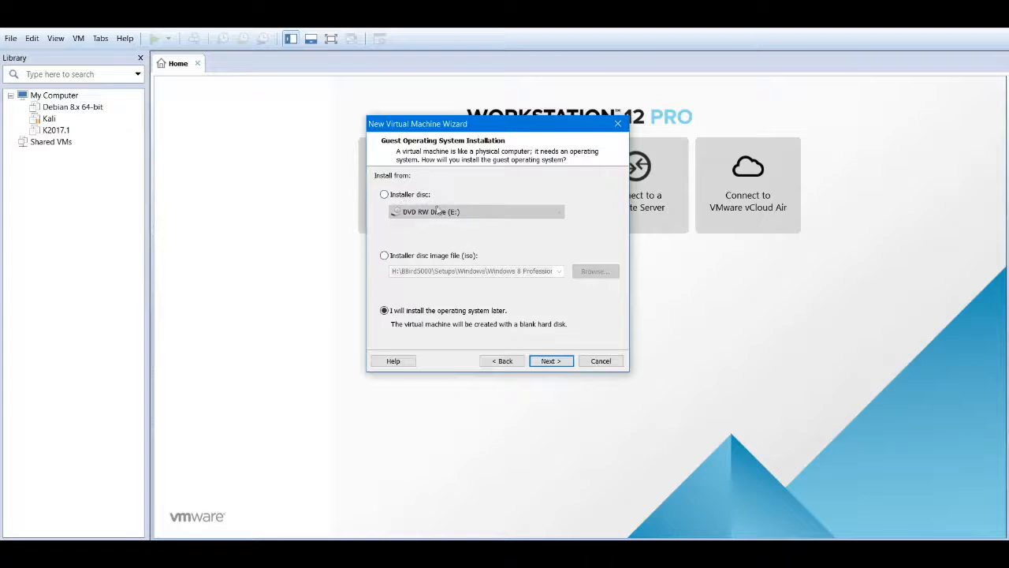
# - Use Setups > Debian Based Linux > Parrot-full-3.5_amd64.iso as the installer disc image
pyautogui.click(385, 256)
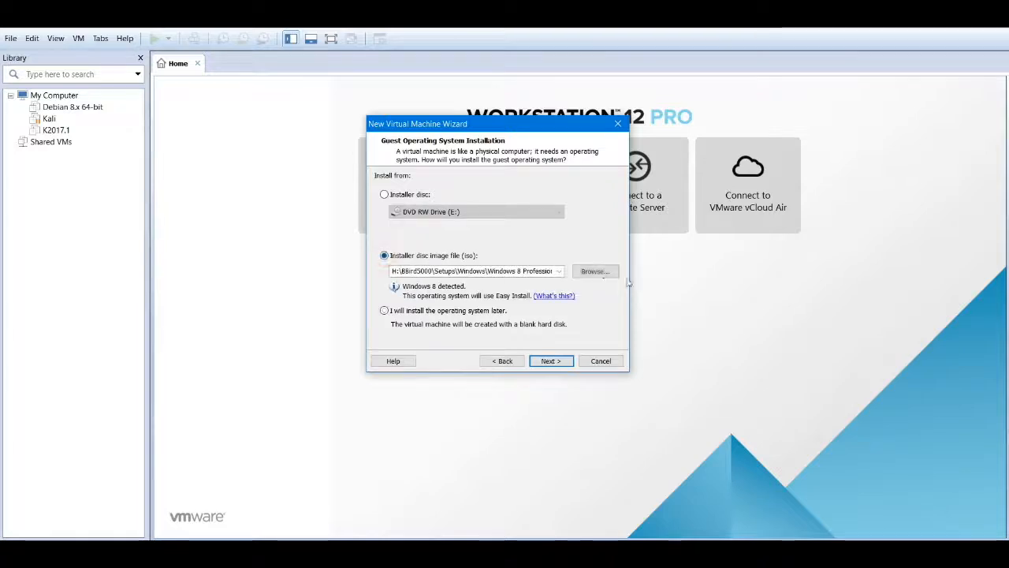
pyautogui.click(594, 270)
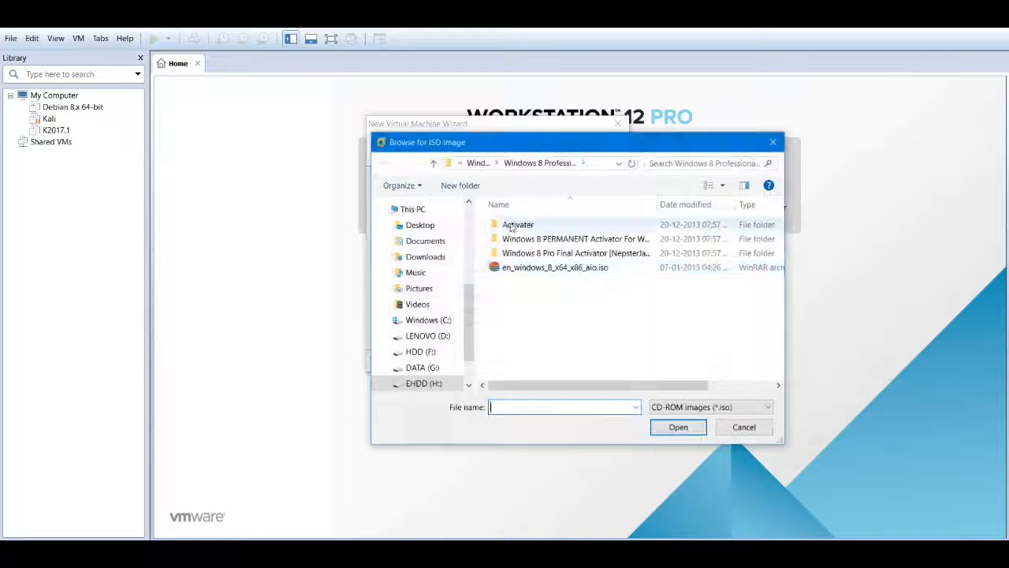
pyautogui.click(477, 165)
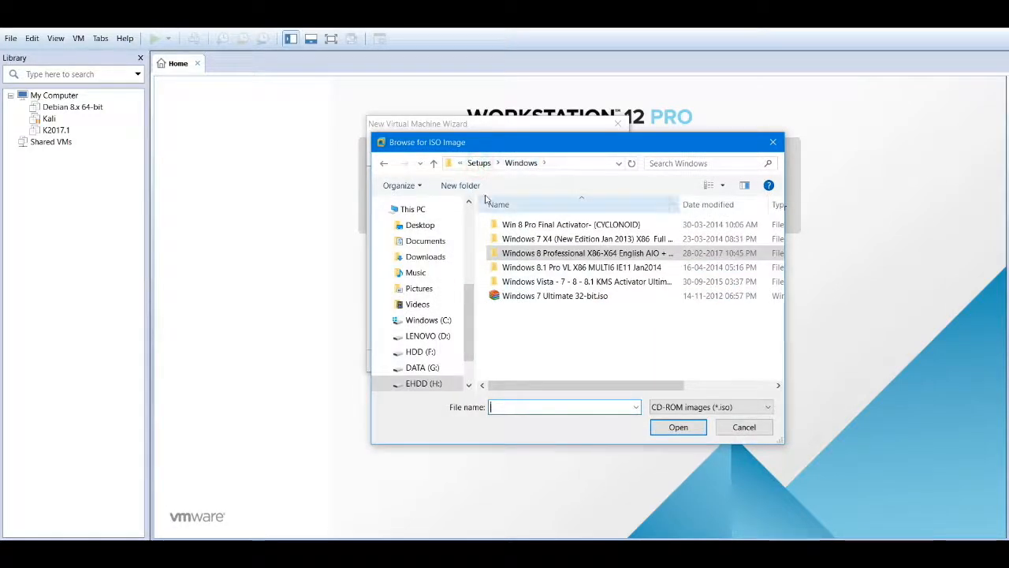
pyautogui.click(480, 163)
pyautogui.scroll(10, 534, 242)
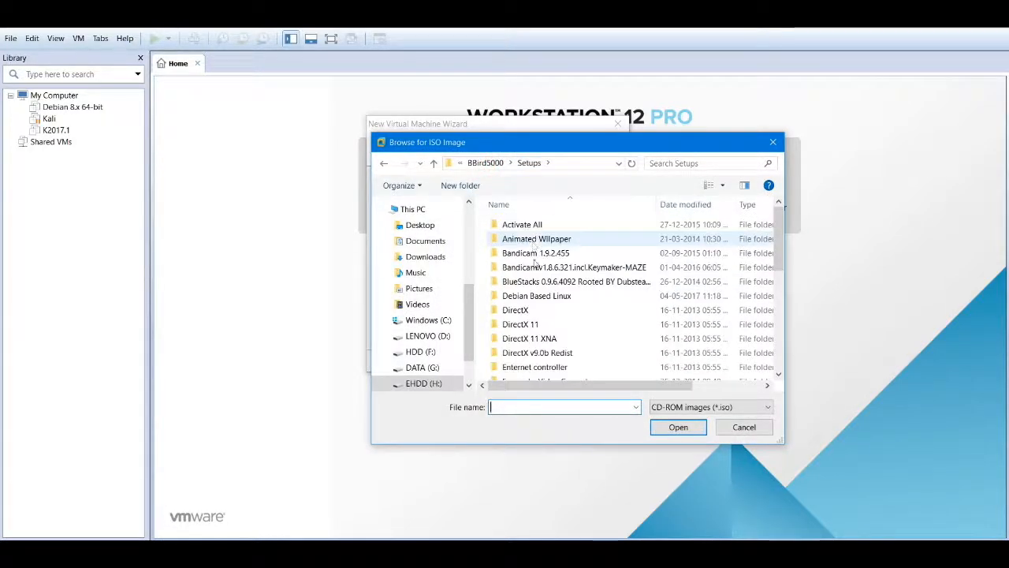
pyautogui.doubleClick(534, 294)
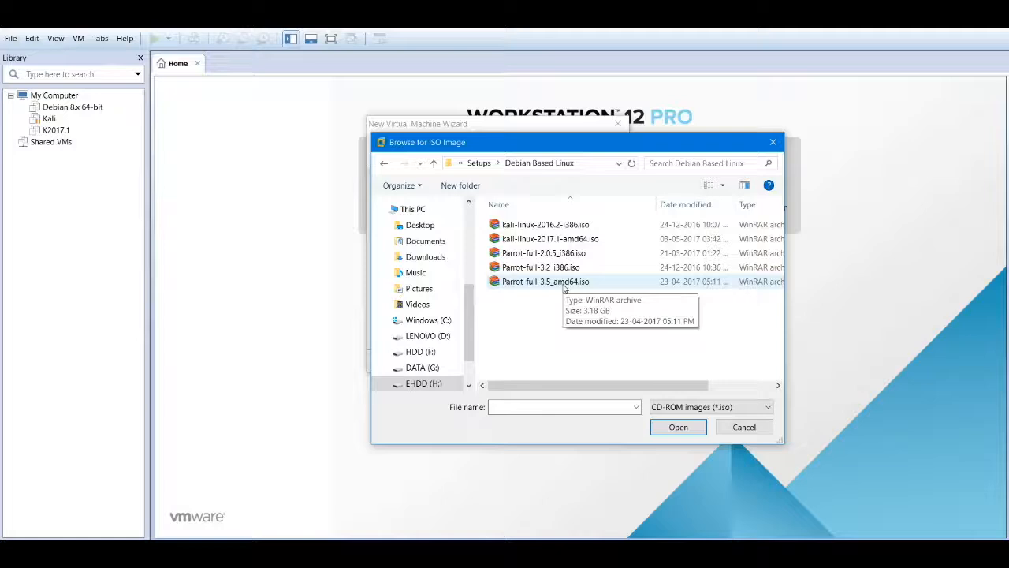
pyautogui.click(564, 287)
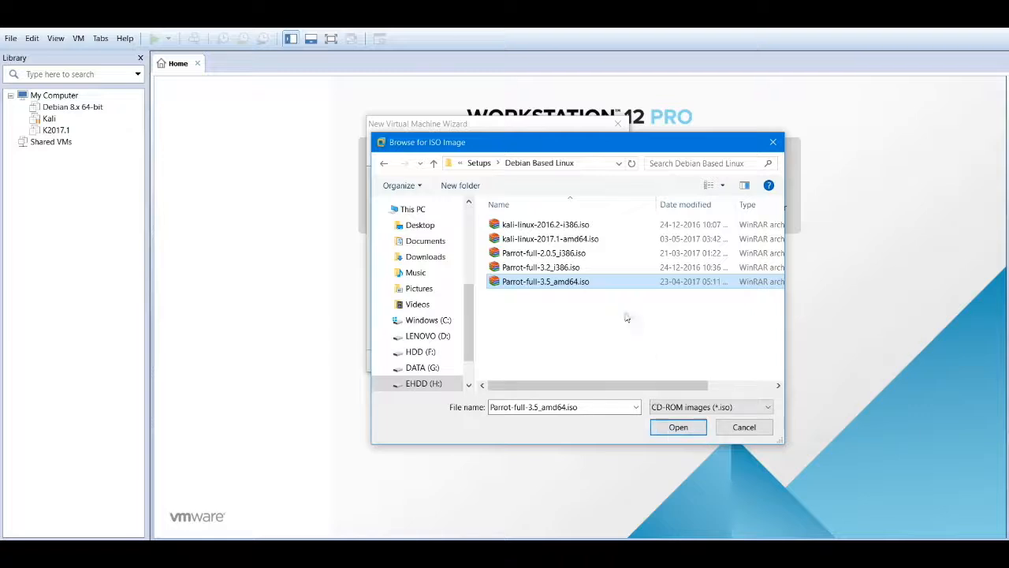
pyautogui.click(670, 428)
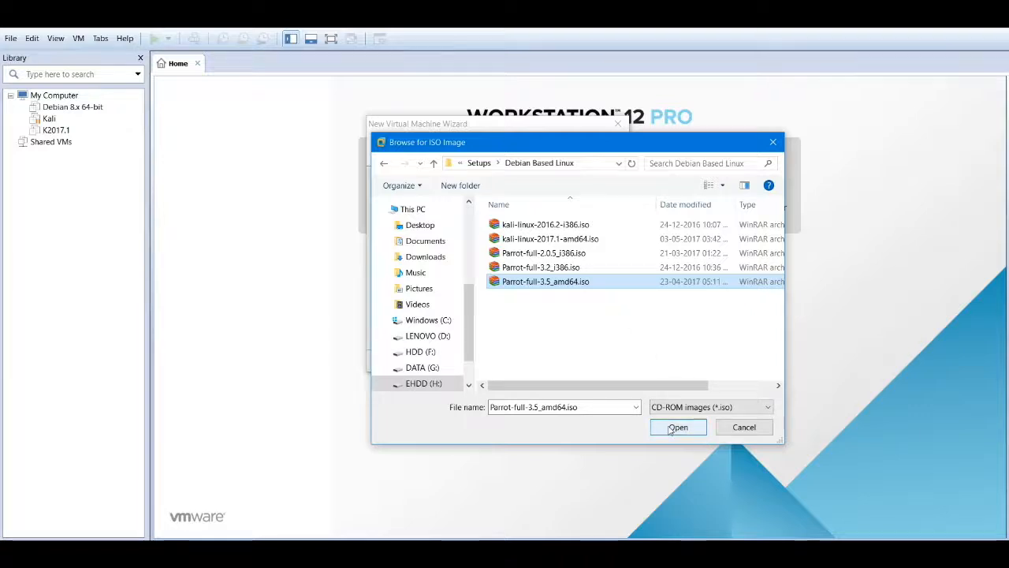
pyautogui.click(674, 426)
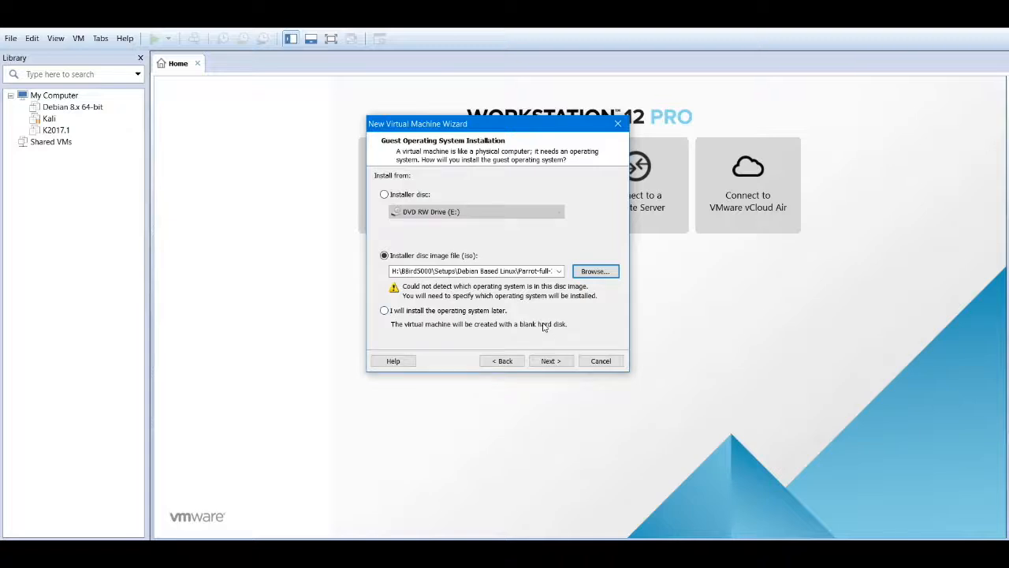
# - Continue from the Parrot ISO selection to the guest operating system page
pyautogui.click(549, 361)
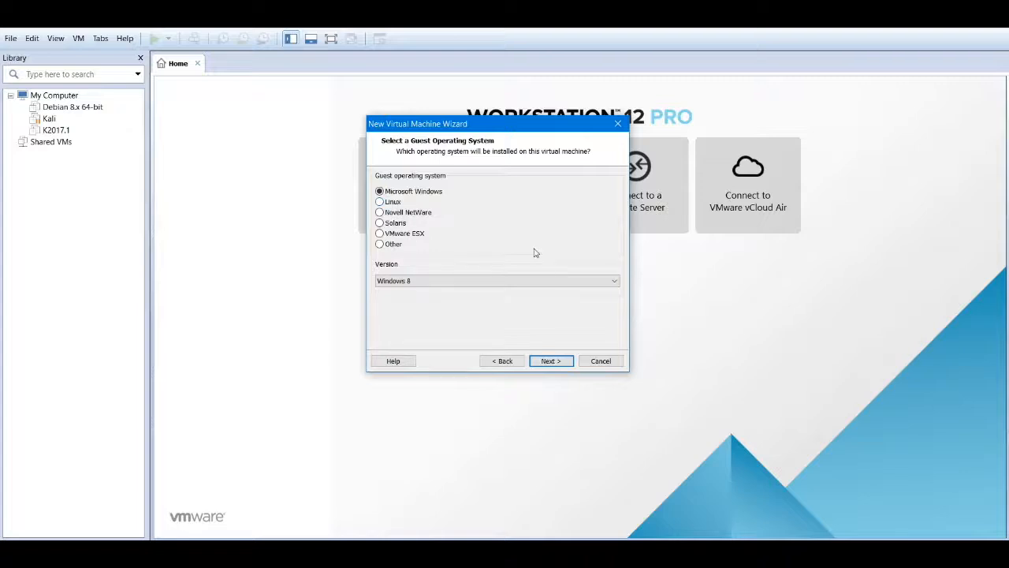
# - Choose Linux as the guest system with version Debian 8.x 64-bit, then continue
pyautogui.click(393, 203)
pyautogui.click(480, 282)
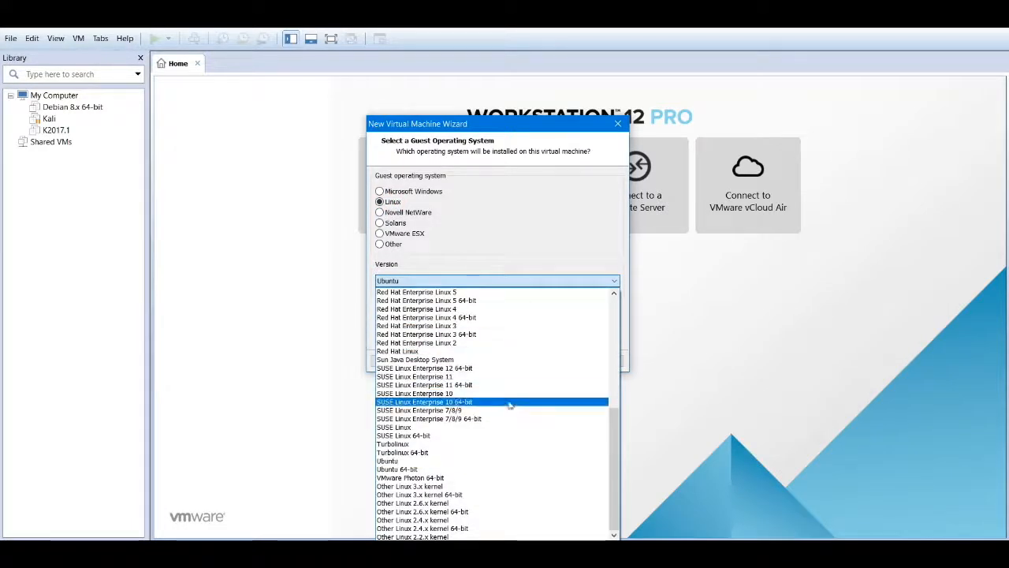
pyautogui.scroll(6, 511, 408)
pyautogui.scroll(3, 511, 408)
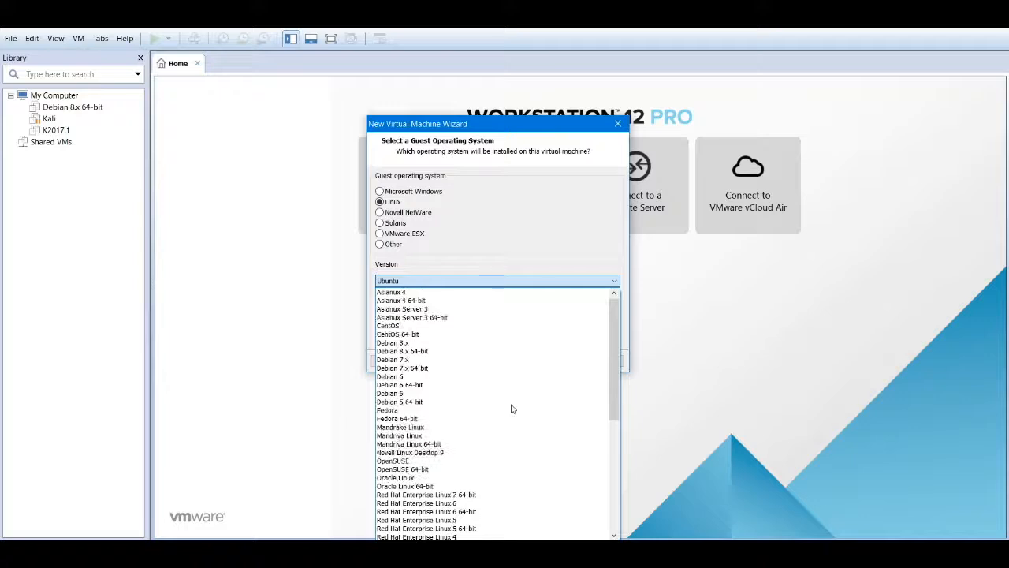
pyautogui.scroll(-9, 527, 387)
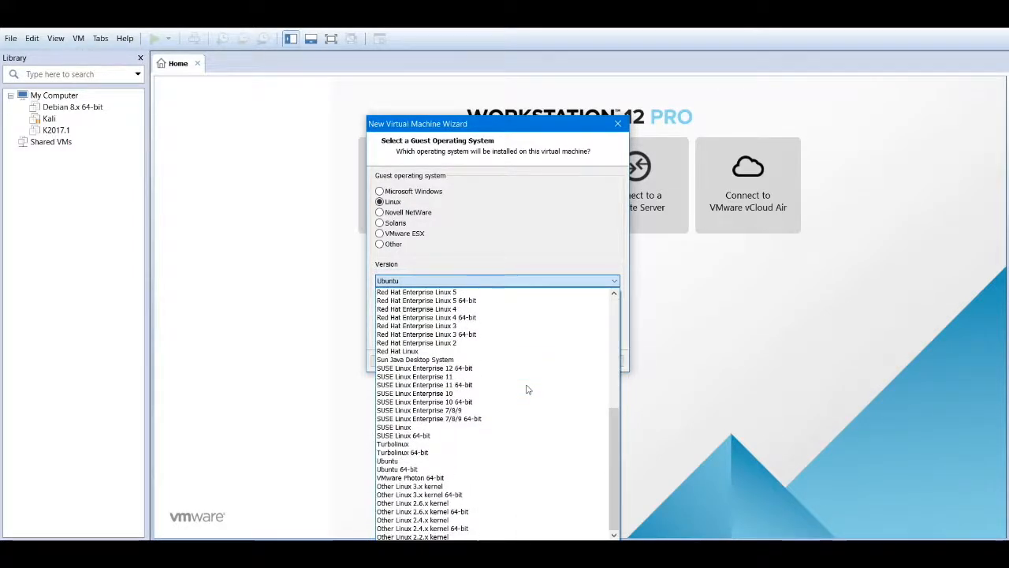
pyautogui.scroll(7, 528, 388)
pyautogui.scroll(2, 528, 389)
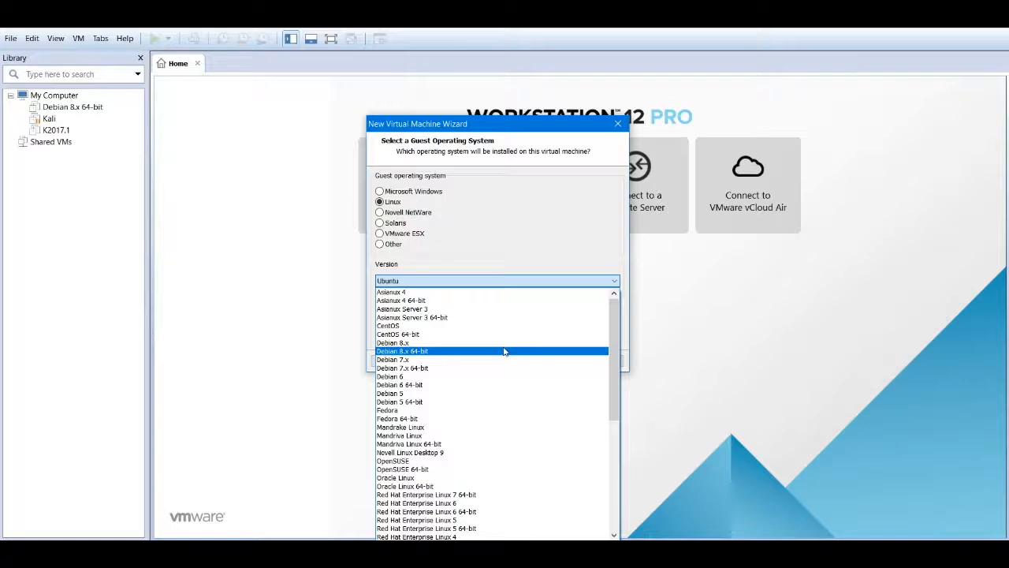
pyautogui.click(428, 352)
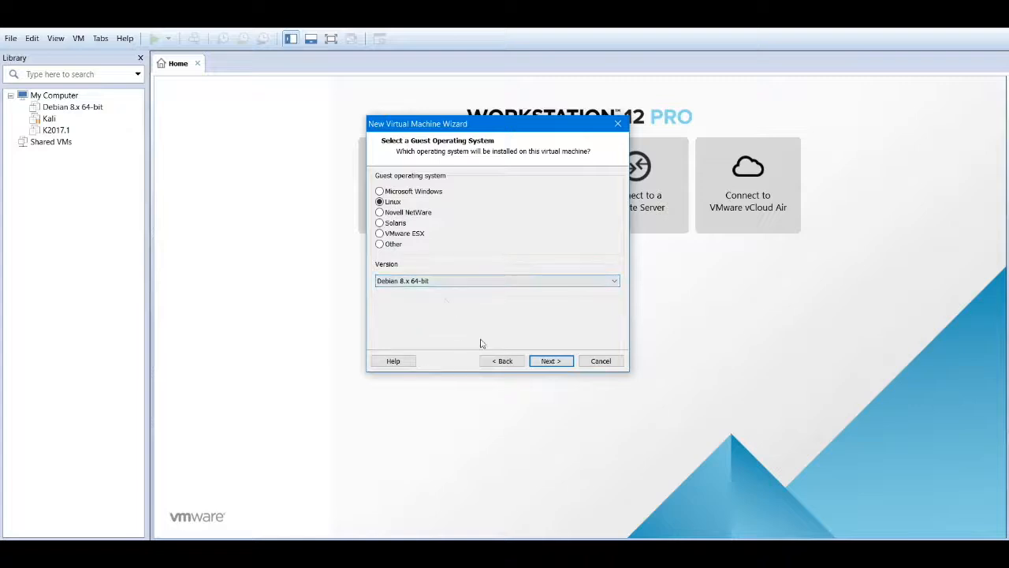
pyautogui.click(544, 362)
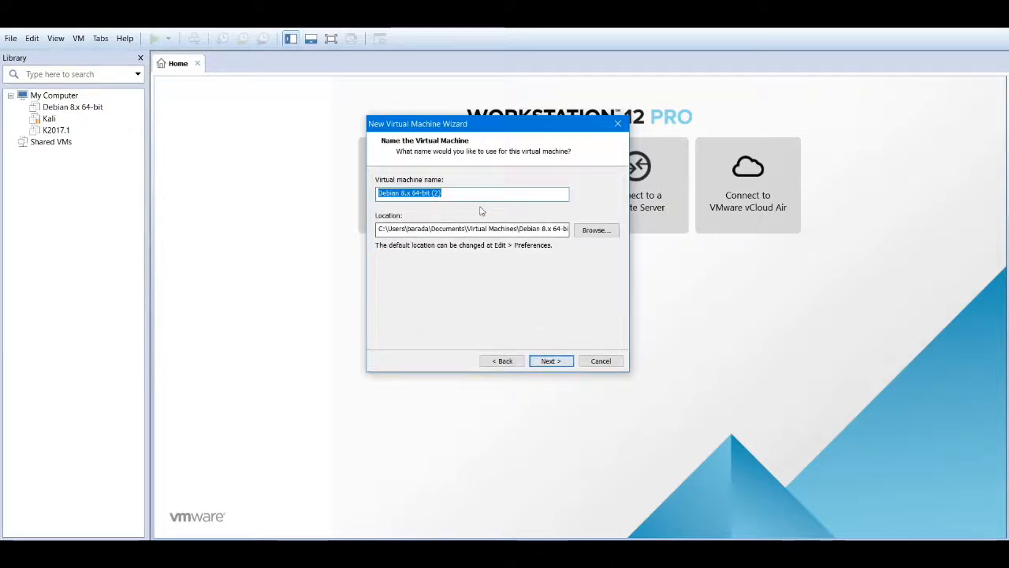
# - Replace the default machine name with 'Parrot 3.5' and proceed
pyautogui.moveTo(506, 195); pyautogui.dragTo(202, 208)
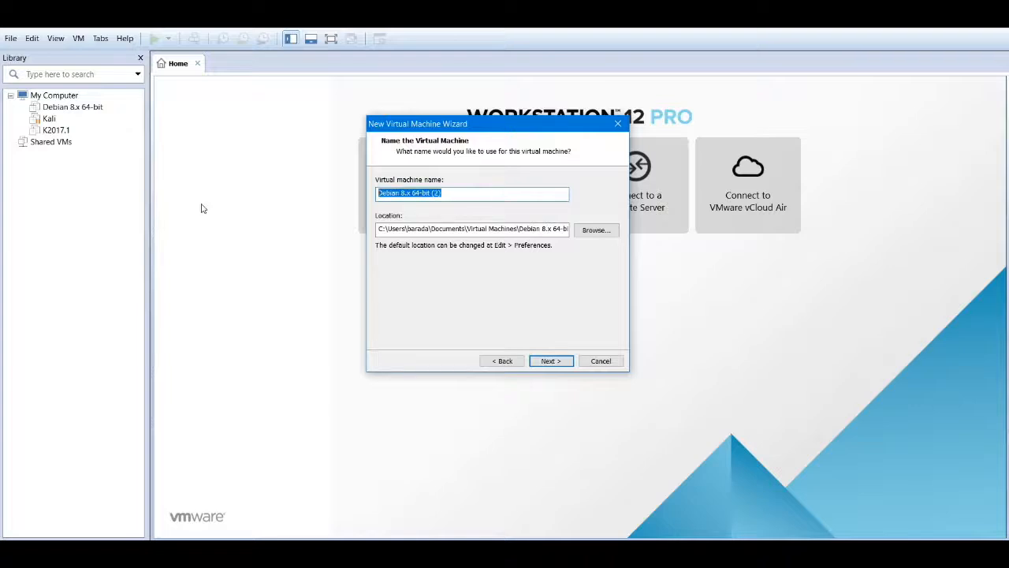
pyautogui.write('Parot')
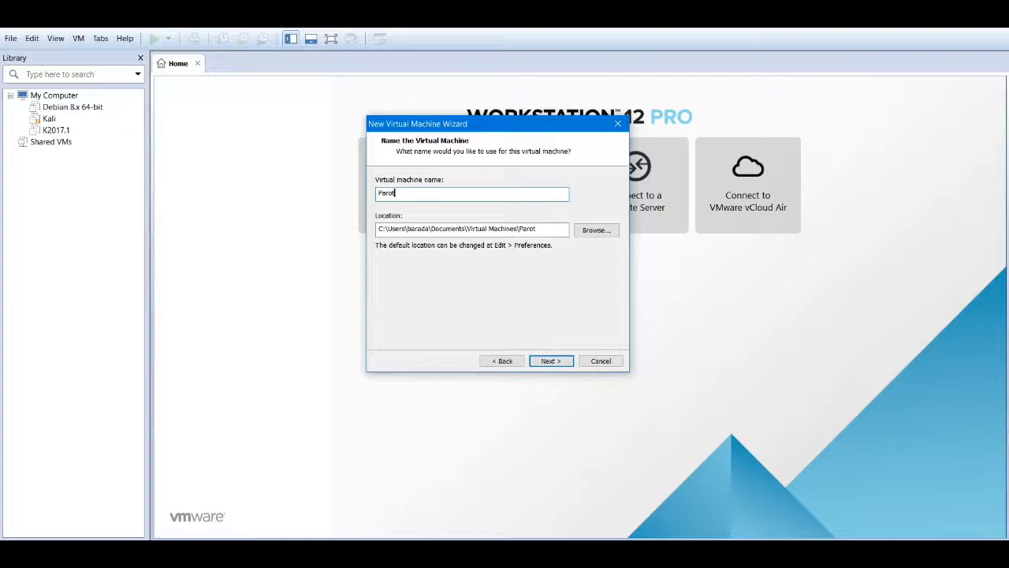
pyautogui.press('BackSpace')
pyautogui.press('BackSpace')
pyautogui.write('rot 3.5')
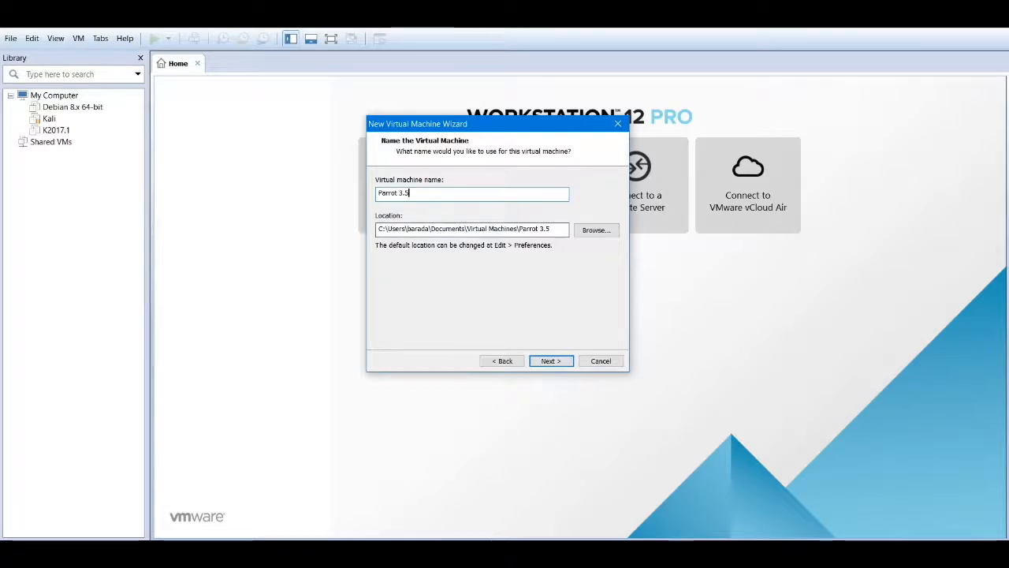
pyautogui.click(548, 361)
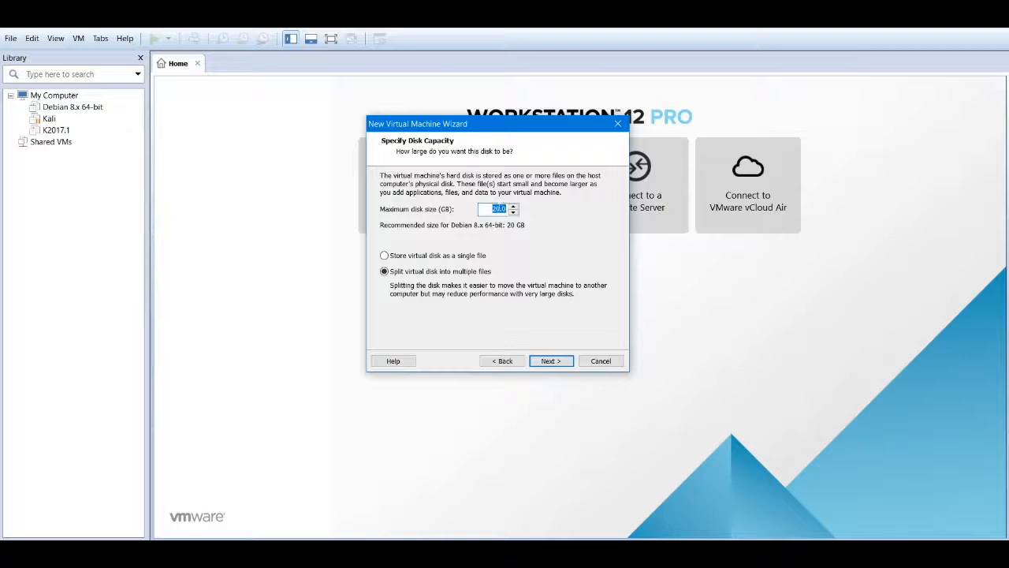
# - Keep the 20 GB maximum disk size, stored as a single file, and continue
pyautogui.click(490, 209)
pyautogui.click(424, 256)
pyautogui.click(403, 271)
pyautogui.click(438, 260)
pyautogui.click(549, 361)
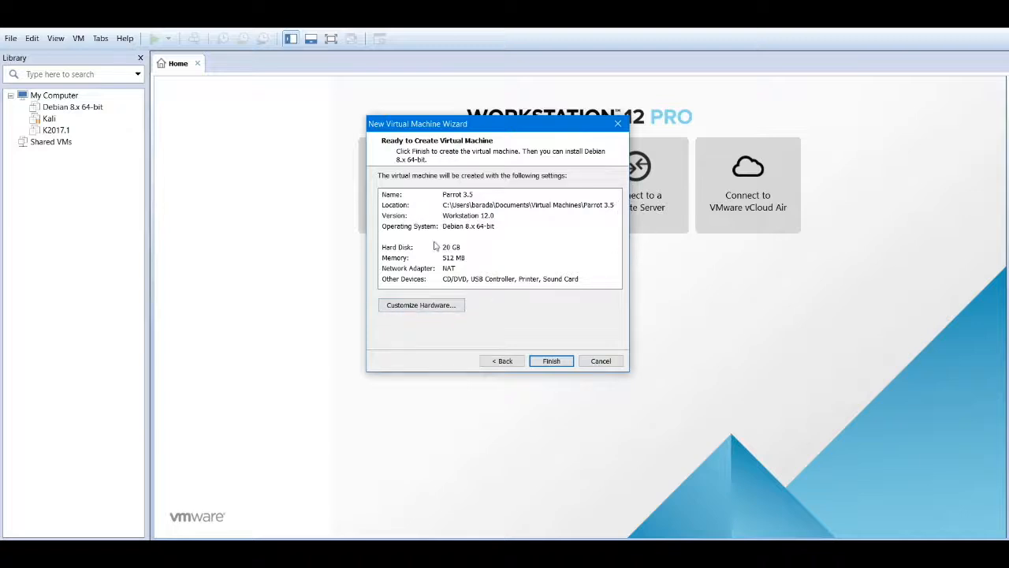
# - Open Customize Hardware, showing the machine's 512 MB memory setting
pyautogui.click(430, 306)
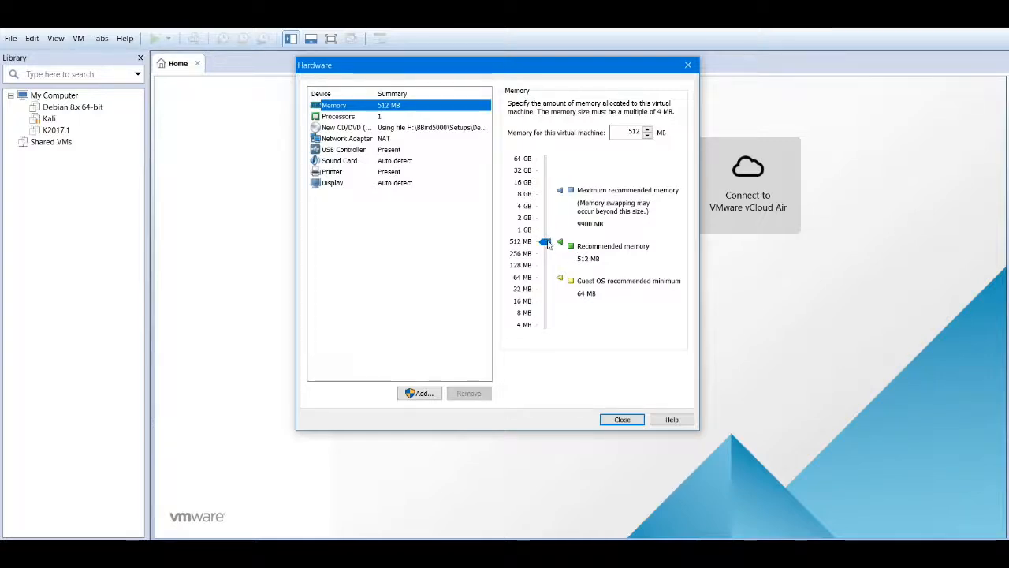
# - Raise the machine's memory from 512 MB to 2048 MB and close the Hardware dialog
pyautogui.doubleClick(631, 131)
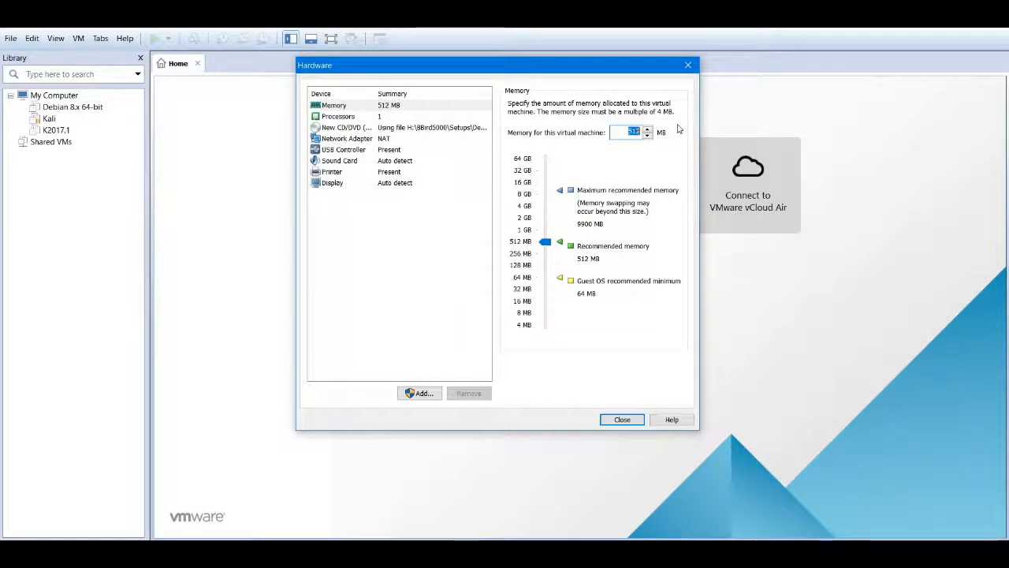
pyautogui.write('204')
pyautogui.press('BackSpace')
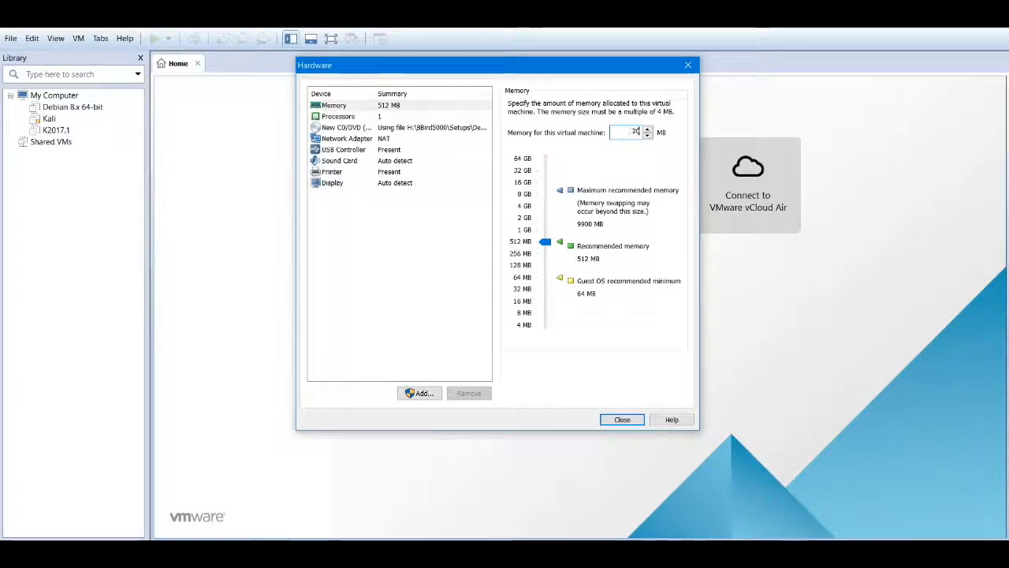
pyautogui.write('48')
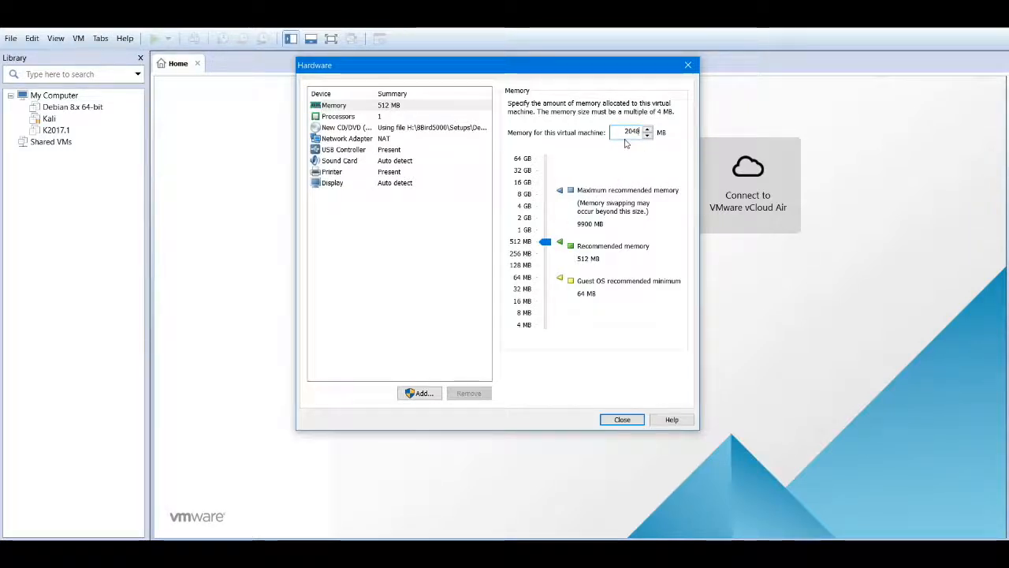
pyautogui.press('Return')
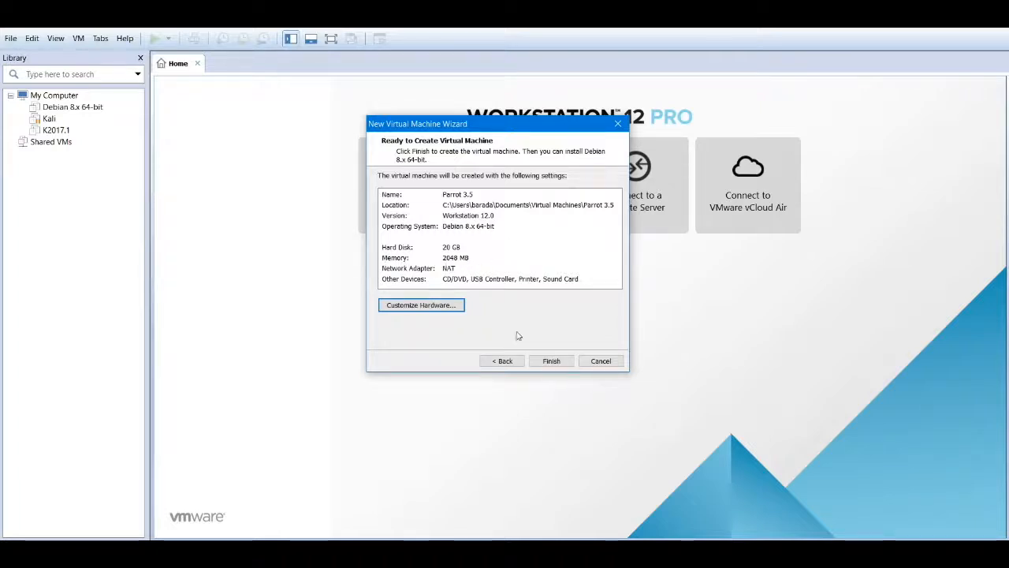
# - Finish the wizard from the ready-to-create summary to build the Parrot 3.5 machine
pyautogui.click(551, 361)
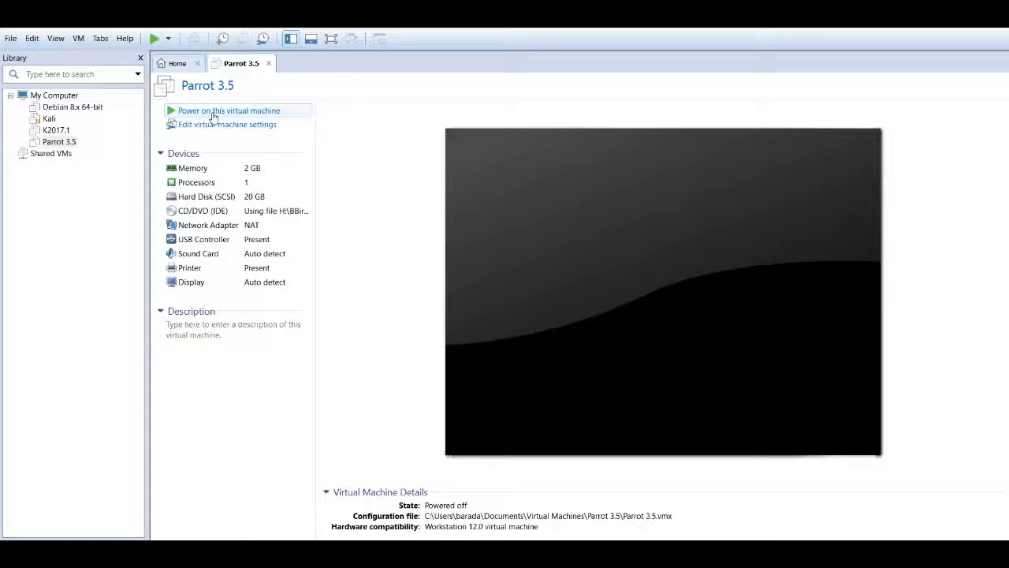
# - Power on Parrot 3.5, dismiss the removable devices notice, and stop the boot menu autoboot
pyautogui.click(287, 114)
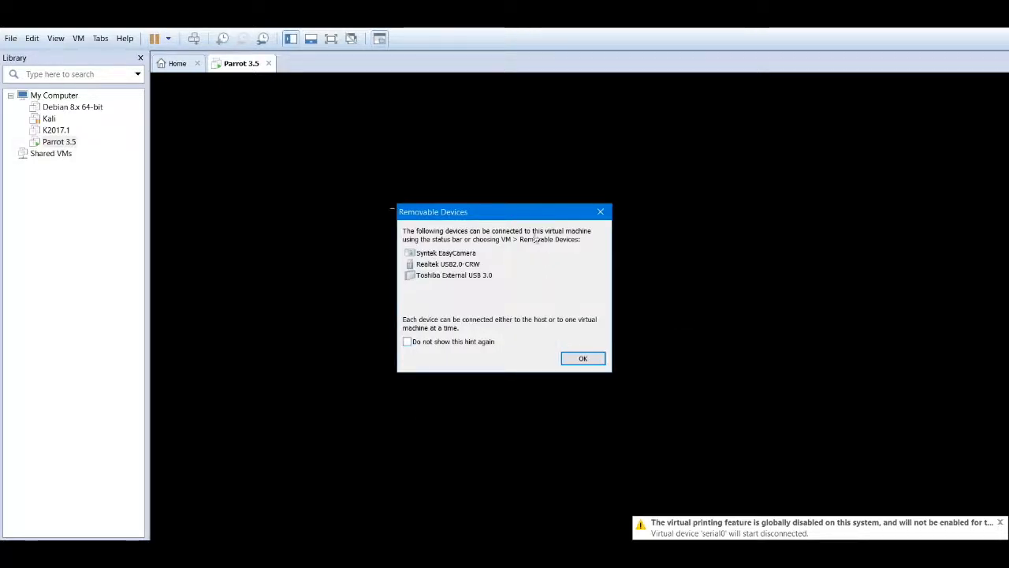
pyautogui.moveTo(531, 211); pyautogui.dragTo(752, 192)
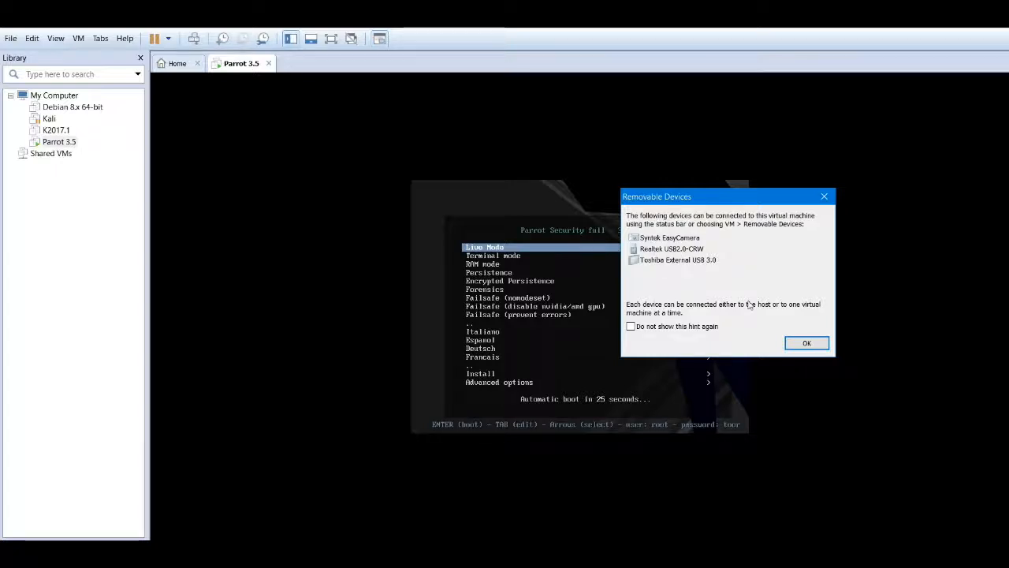
pyautogui.click(808, 343)
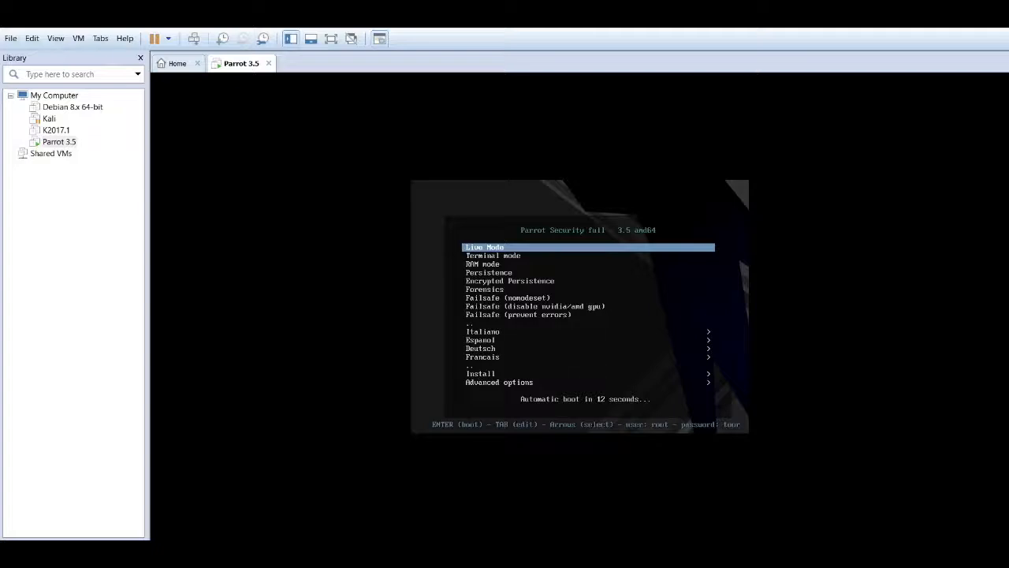
pyautogui.press('Down')
pyautogui.press('Down')
pyautogui.press('Down')
pyautogui.press('Down')
pyautogui.press('Down')
pyautogui.press('Down')
pyautogui.press('Down')
pyautogui.press('Down')
pyautogui.press('Down')
pyautogui.press('Down')
pyautogui.press('Down')
pyautogui.press('Down')
pyautogui.press('Down')
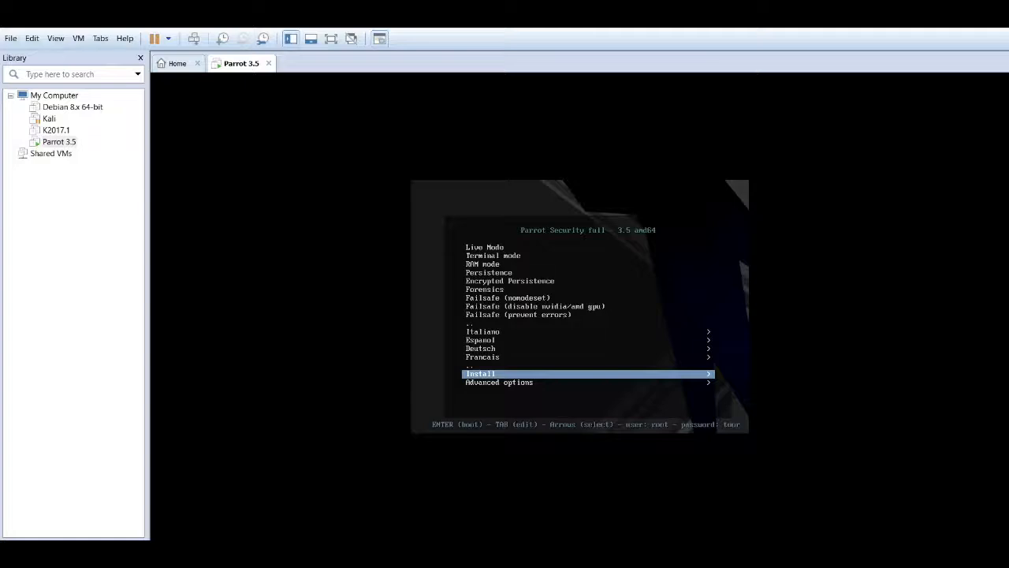
# - Open the boot menu's Install submenu and launch Install with GTK GUI
pyautogui.press('Return')
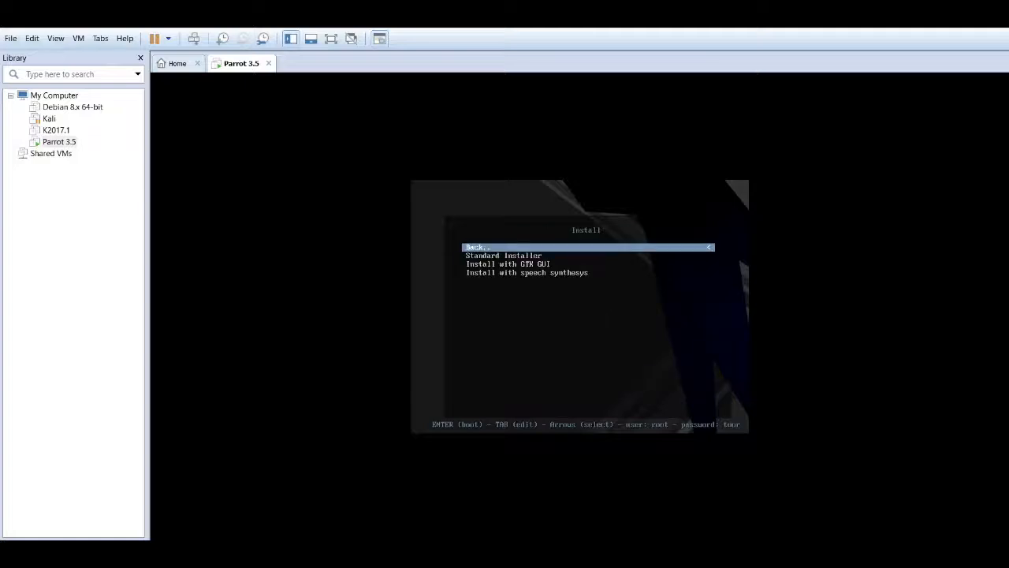
pyautogui.press('Down')
pyautogui.press('Down')
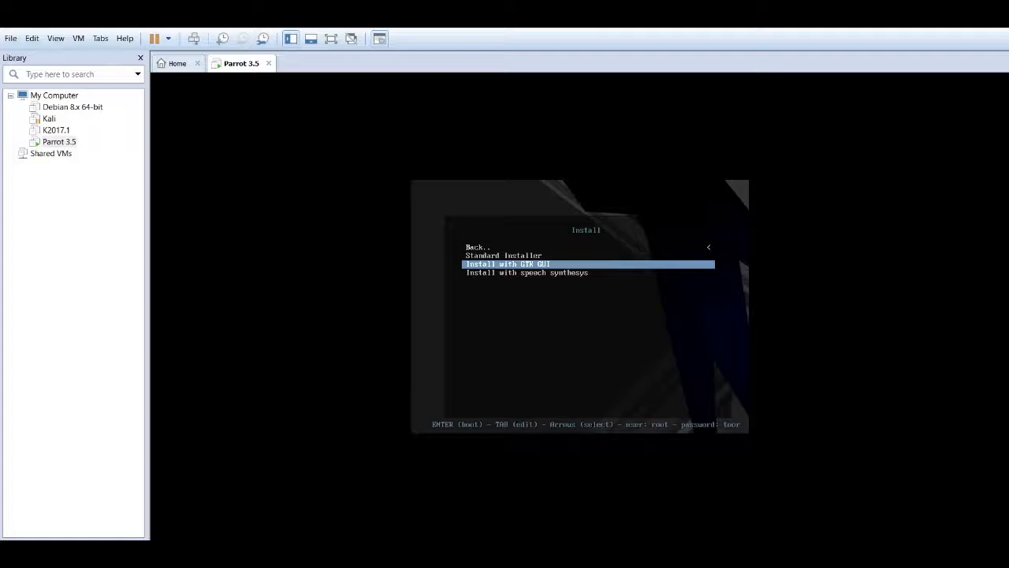
pyautogui.press('Up')
pyautogui.press('Down')
pyautogui.press('Down')
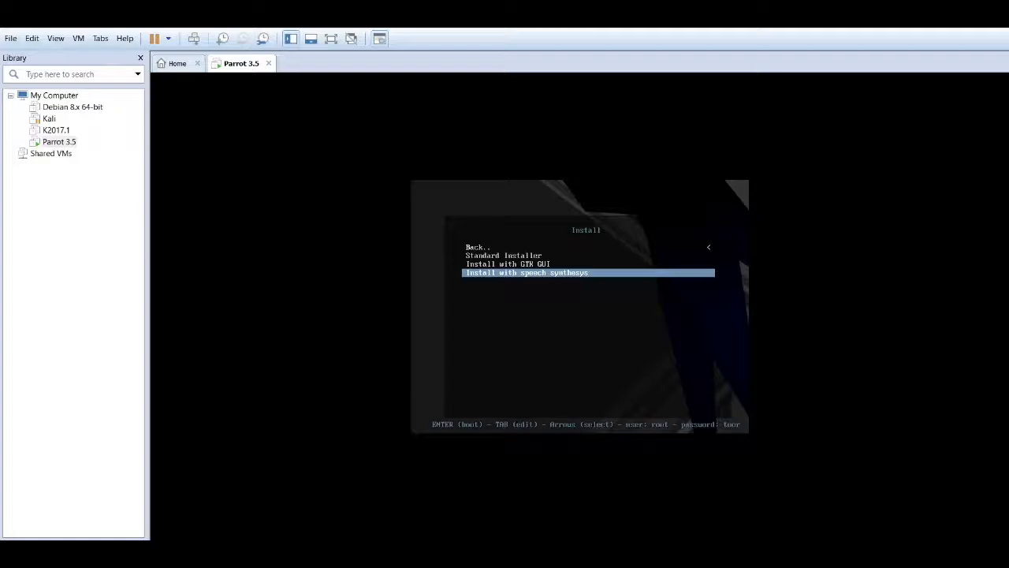
pyautogui.press('Up')
pyautogui.press('Up')
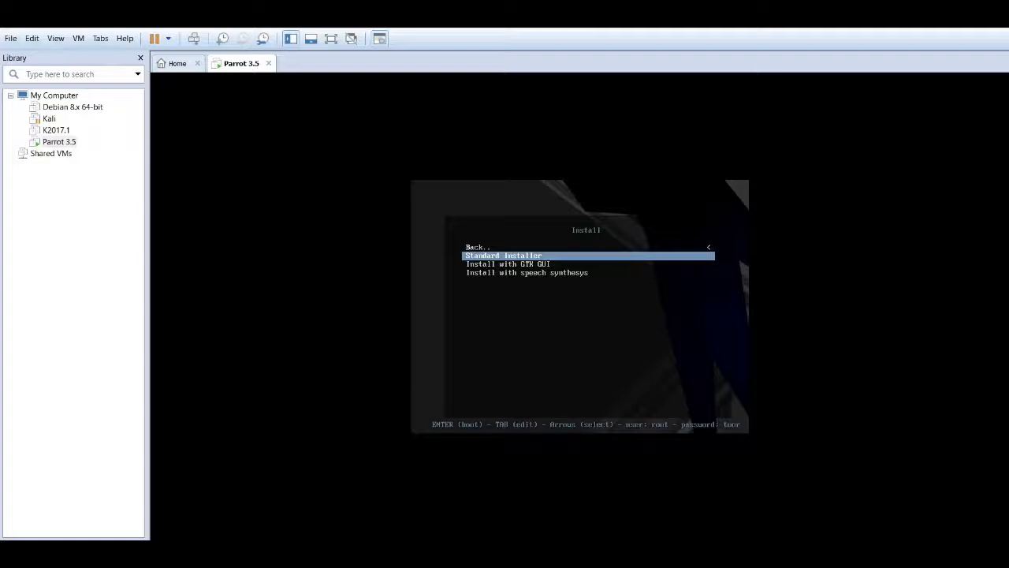
pyautogui.press('Down')
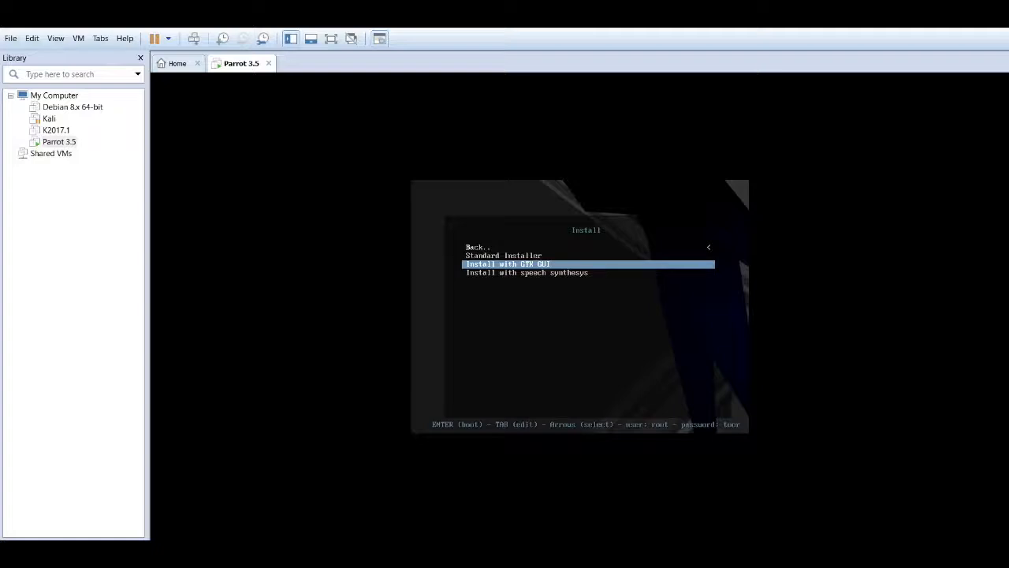
pyautogui.press('Down')
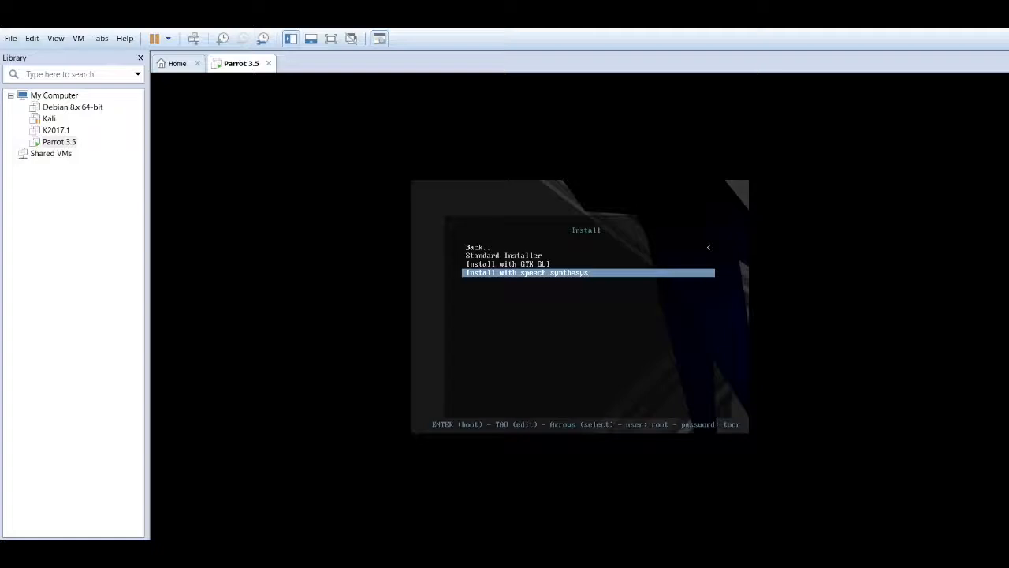
pyautogui.press('Up')
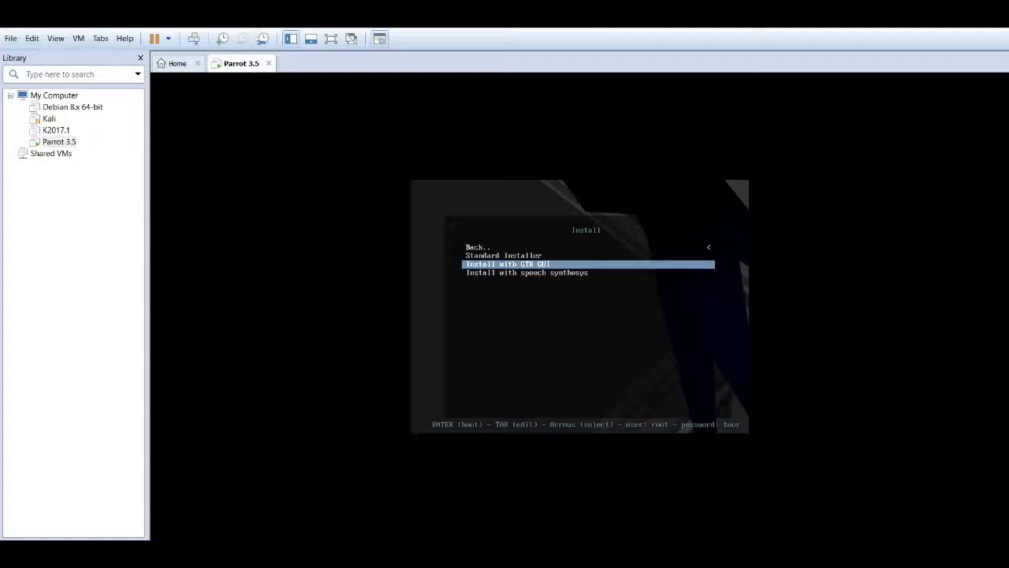
pyautogui.press('Return')
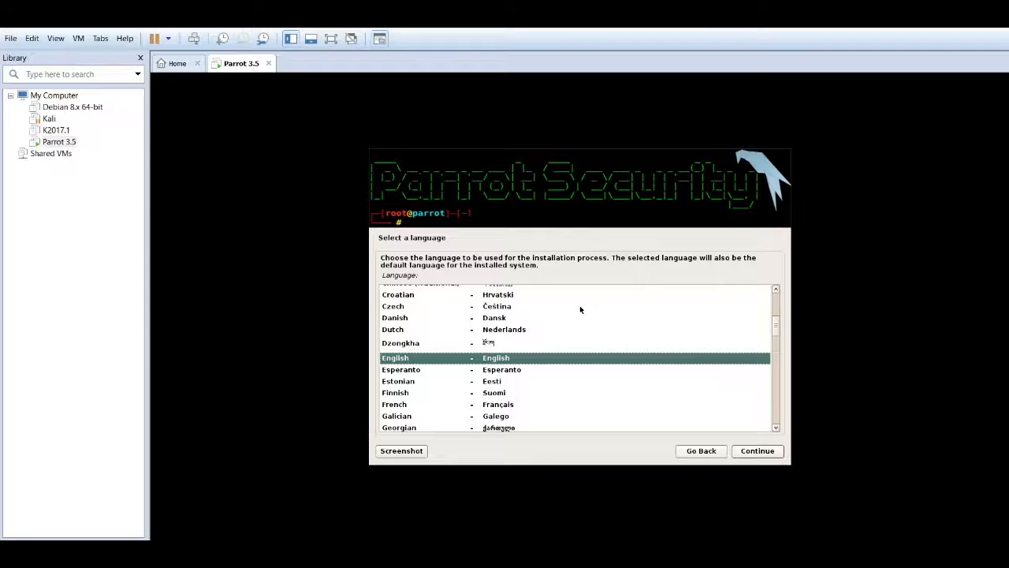
# - Accept English as the installation language
pyautogui.press('Return')
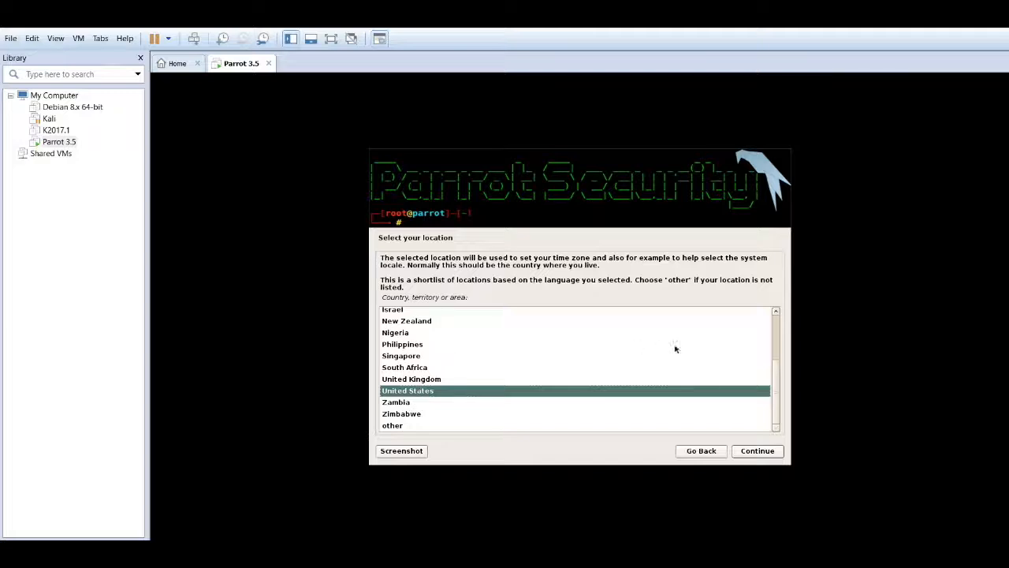
# - Choose United Kingdom from the location list and continue to keyboard setup
pyautogui.moveTo(774, 375); pyautogui.dragTo(773, 321)
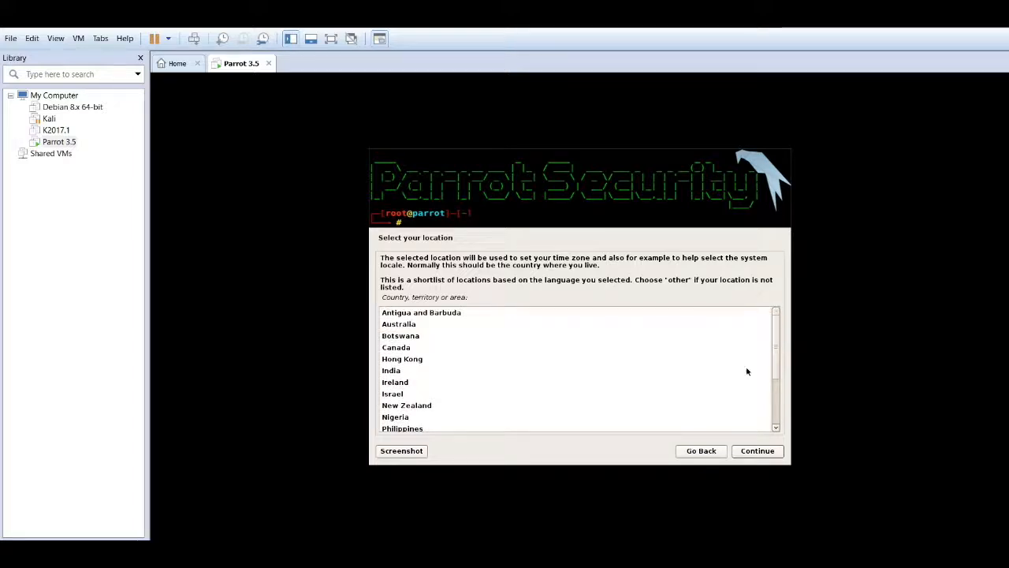
pyautogui.moveTo(778, 327); pyautogui.dragTo(786, 405)
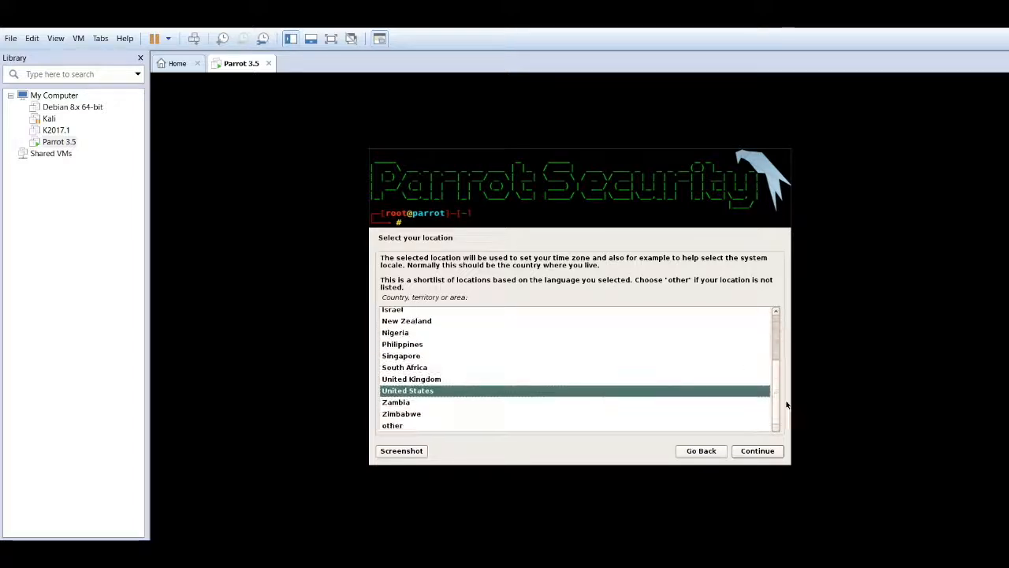
pyautogui.click(648, 369)
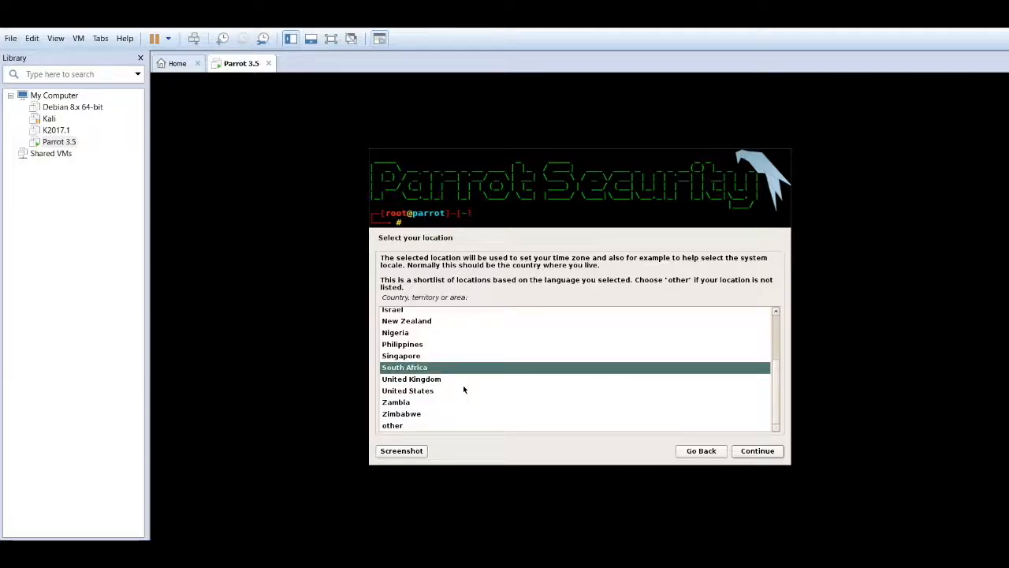
pyautogui.click(439, 380)
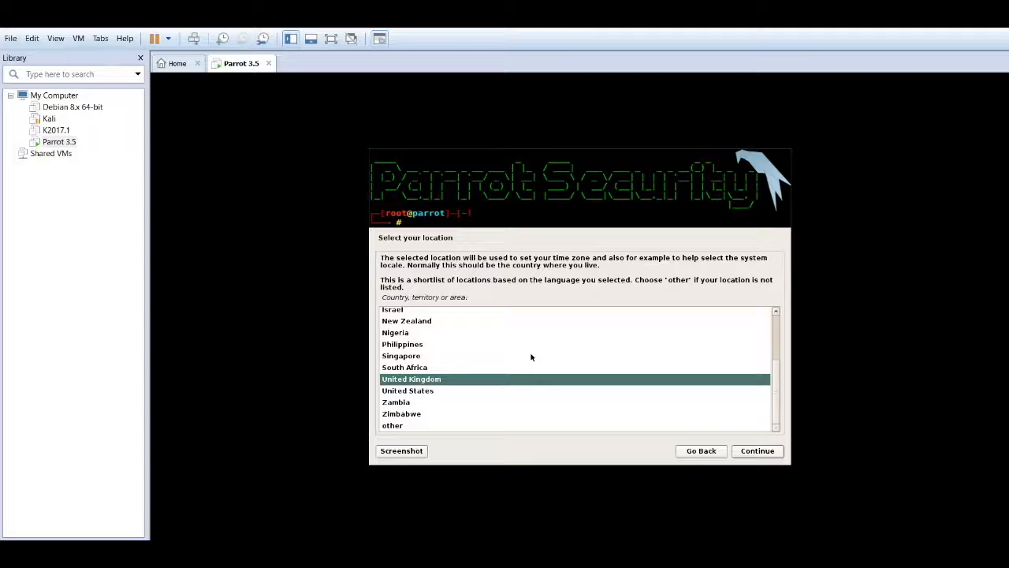
pyautogui.click(489, 332)
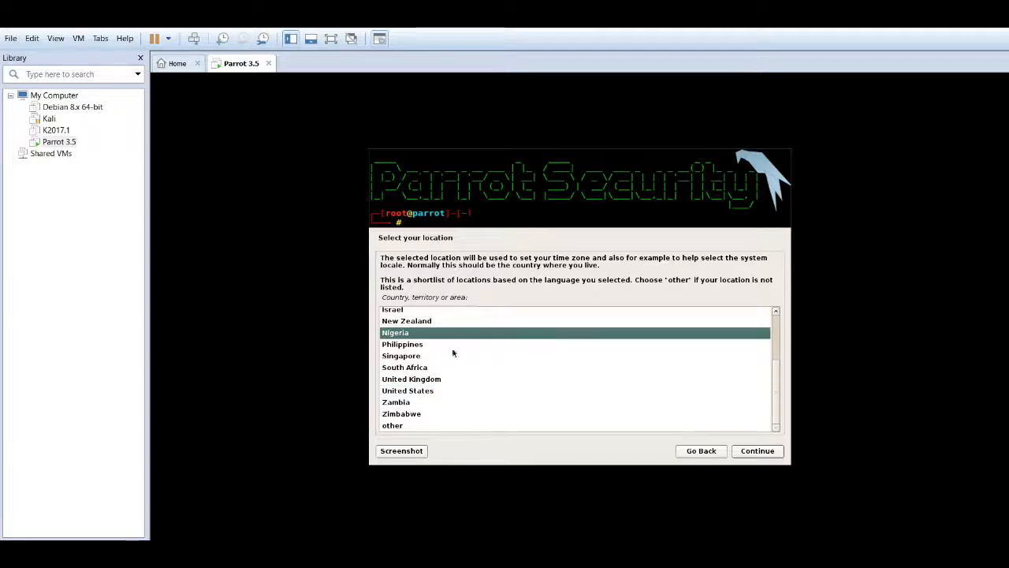
pyautogui.click(436, 359)
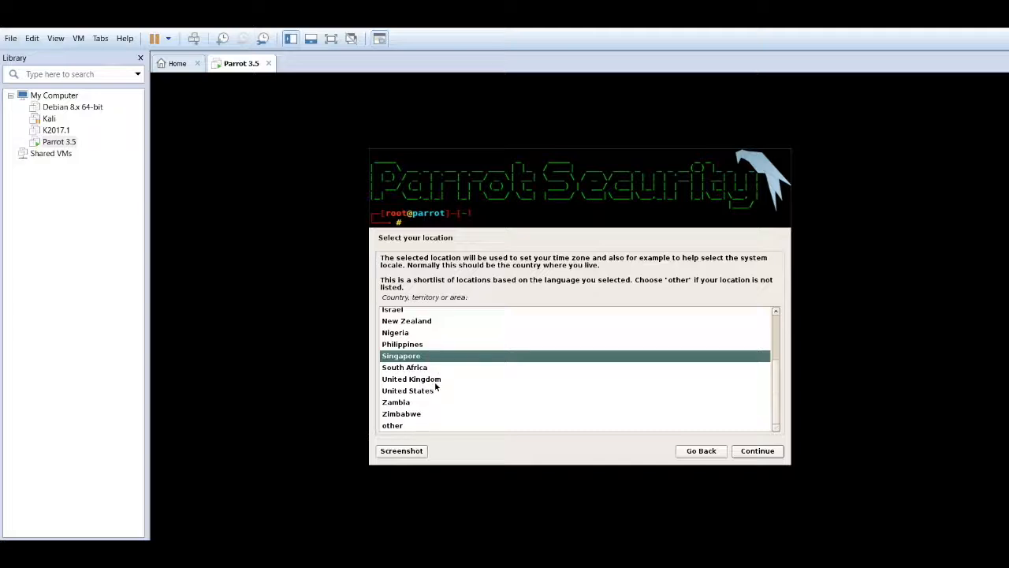
pyautogui.click(442, 381)
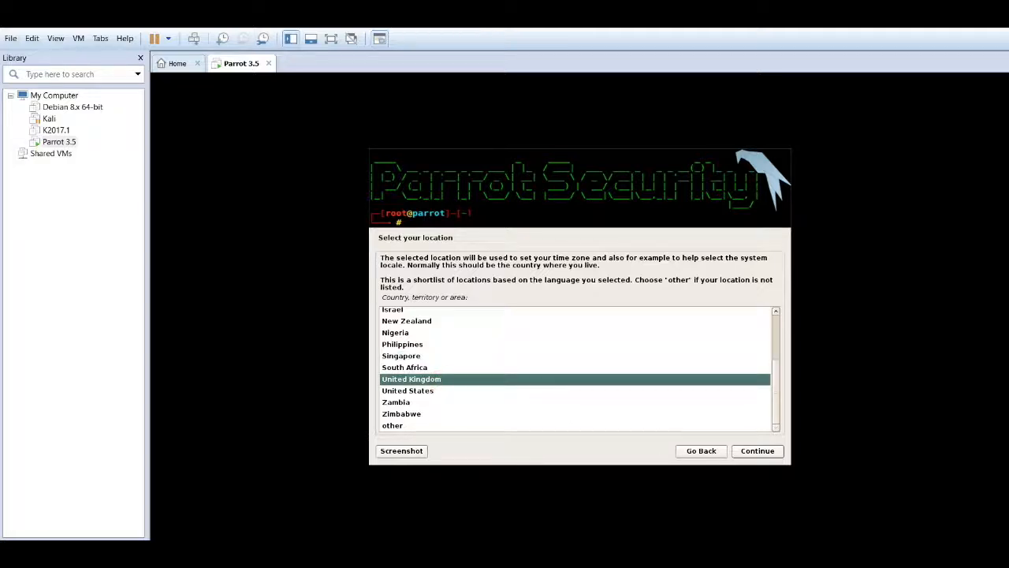
pyautogui.click(752, 454)
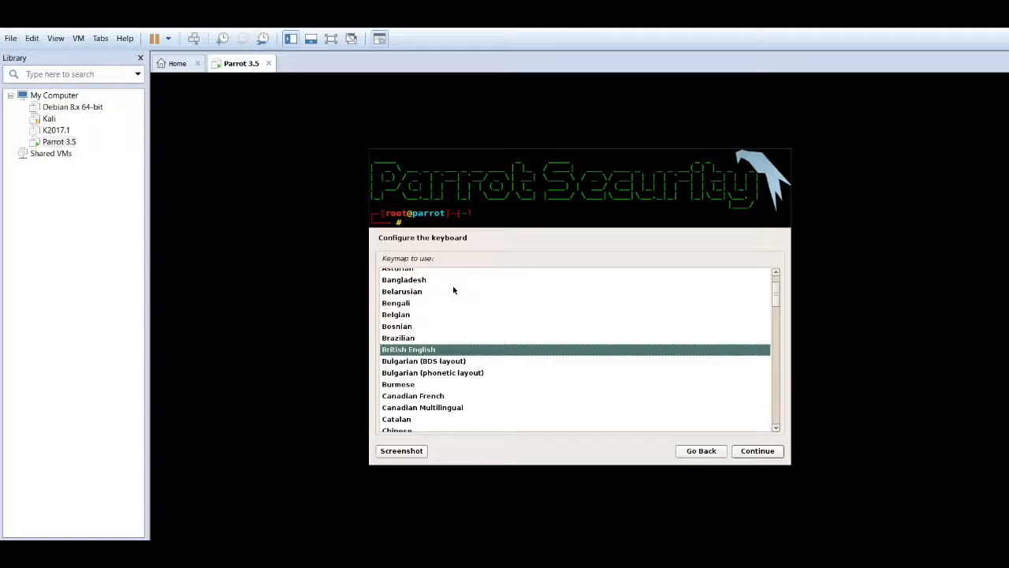
# - Keep the British English keymap selected and continue
pyautogui.scroll(2, 453, 291)
pyautogui.scroll(-2, 549, 322)
pyautogui.scroll(-15, 548, 323)
pyautogui.scroll(-2, 549, 323)
pyautogui.scroll(13, 548, 322)
pyautogui.scroll(8, 548, 322)
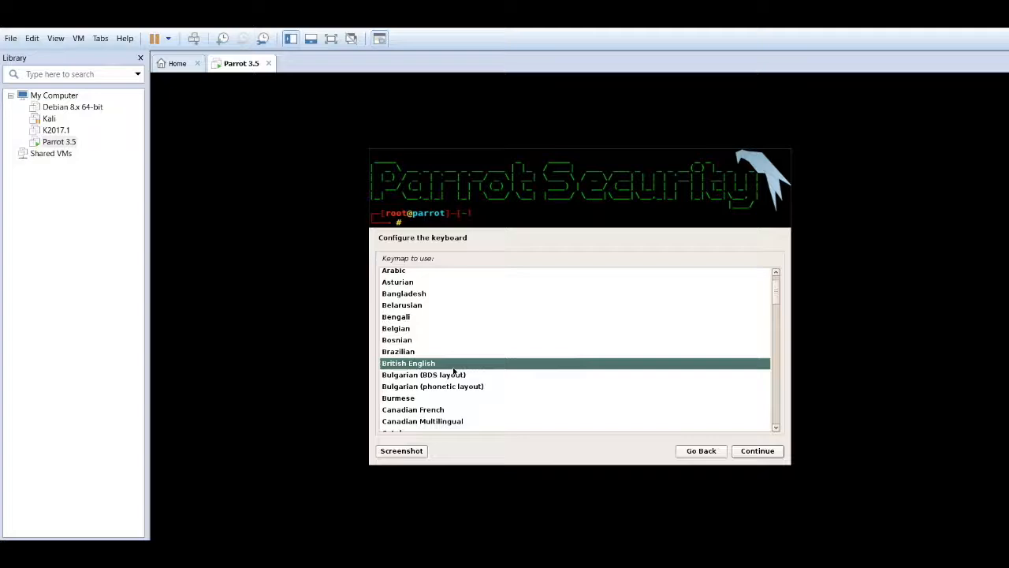
pyautogui.press('Return')
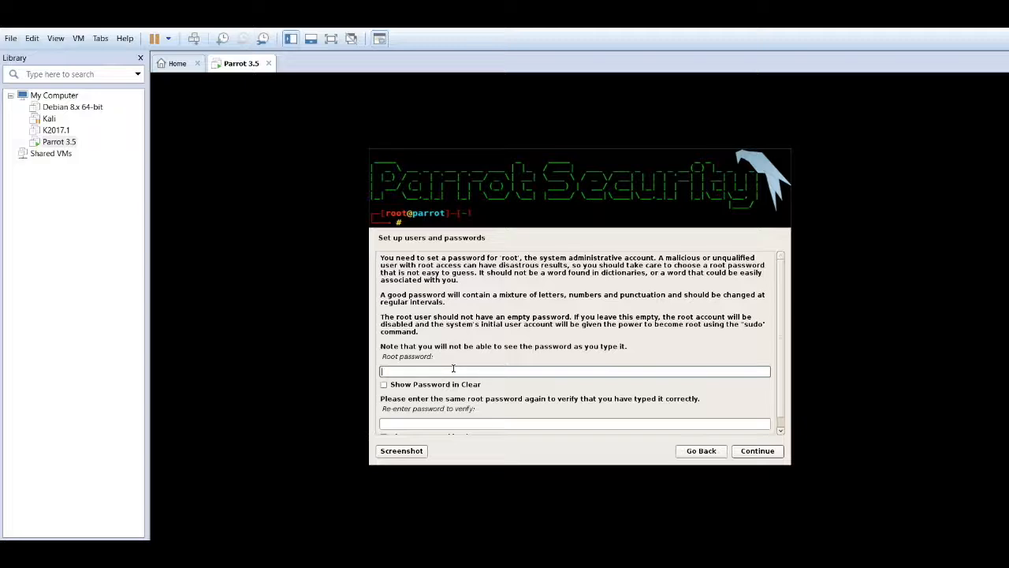
# - Enter and confirm the root password, then continue
pyautogui.write('123456')
pyautogui.click(432, 425)
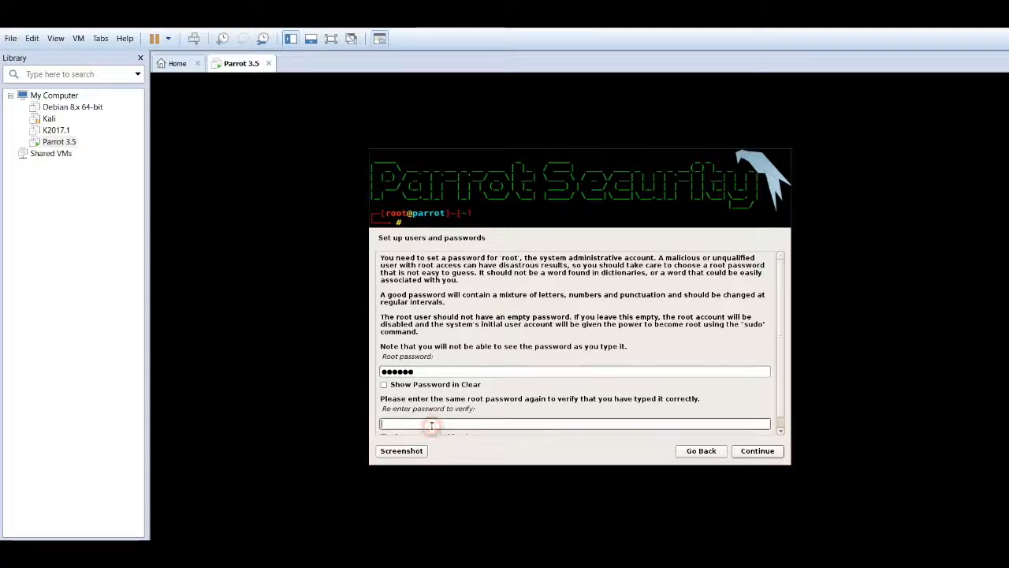
pyautogui.write('1234')
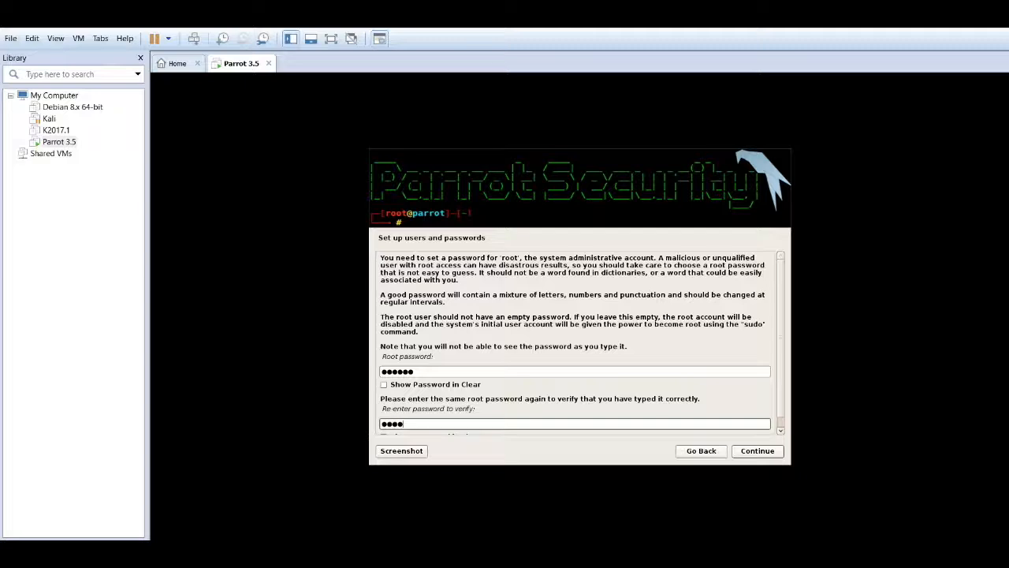
pyautogui.write('56')
pyautogui.click(771, 454)
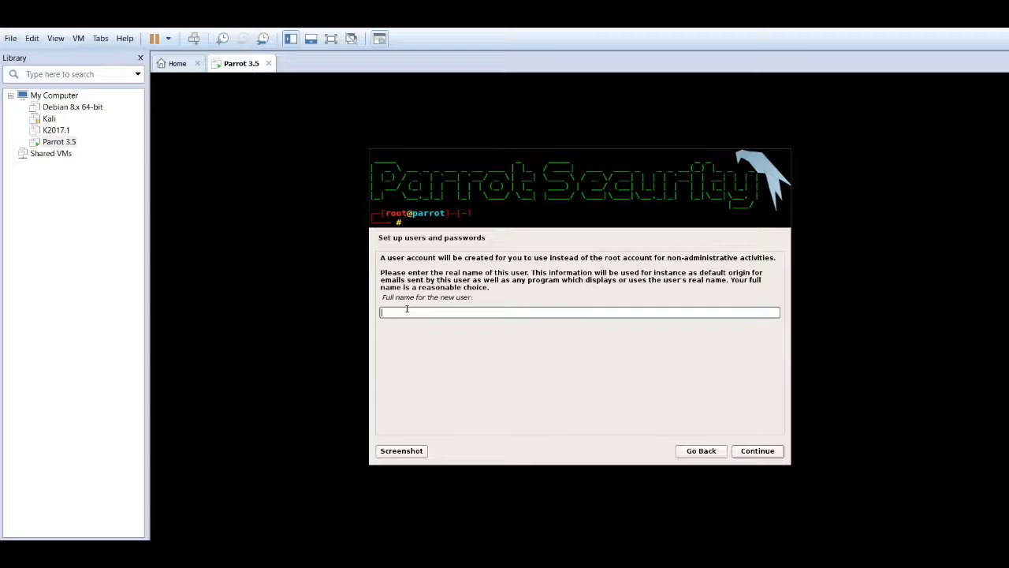
# - Enter the new user's full name, fixing a typo, and continue
pyautogui.click(461, 313)
pyautogui.write('HacAPp')
pyautogui.press('BackSpace')
pyautogui.press('BackSpace')
pyautogui.write('pp')
pyautogui.click(761, 451)
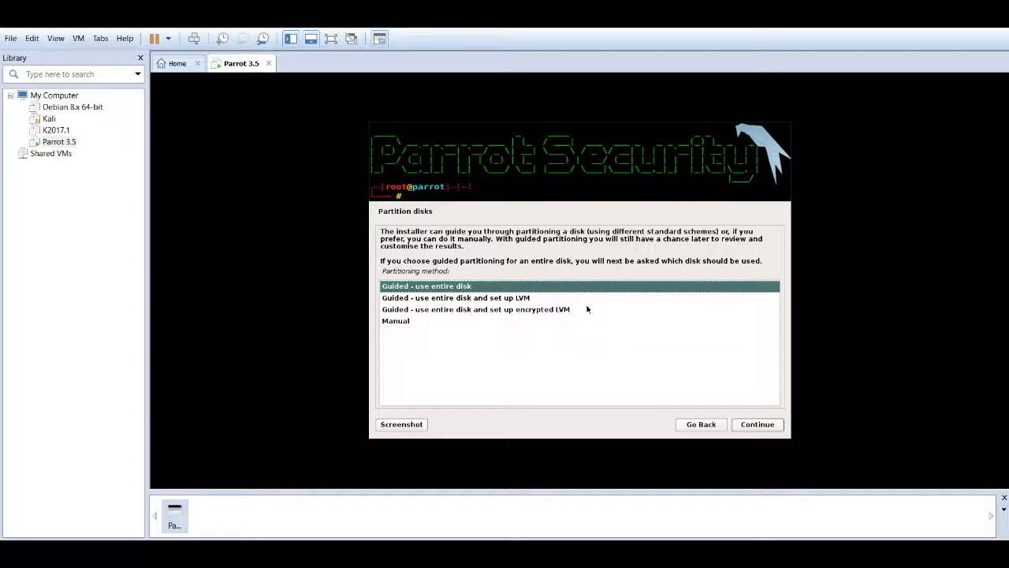
# - Use guided partitioning on the entire SCSI1 (sda) disk with all files in one partition
pyautogui.click(755, 425)
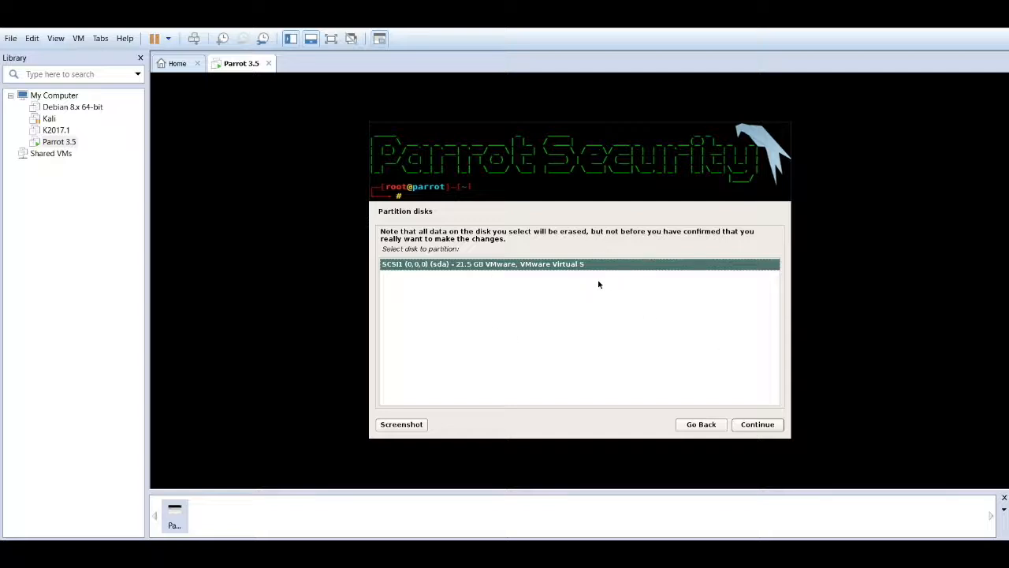
pyautogui.click(759, 426)
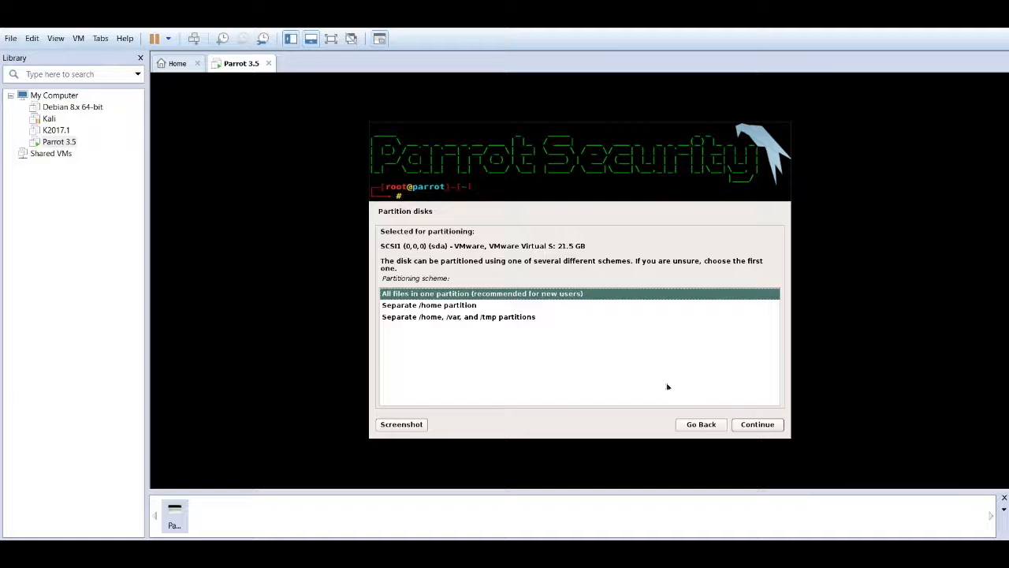
pyautogui.click(758, 429)
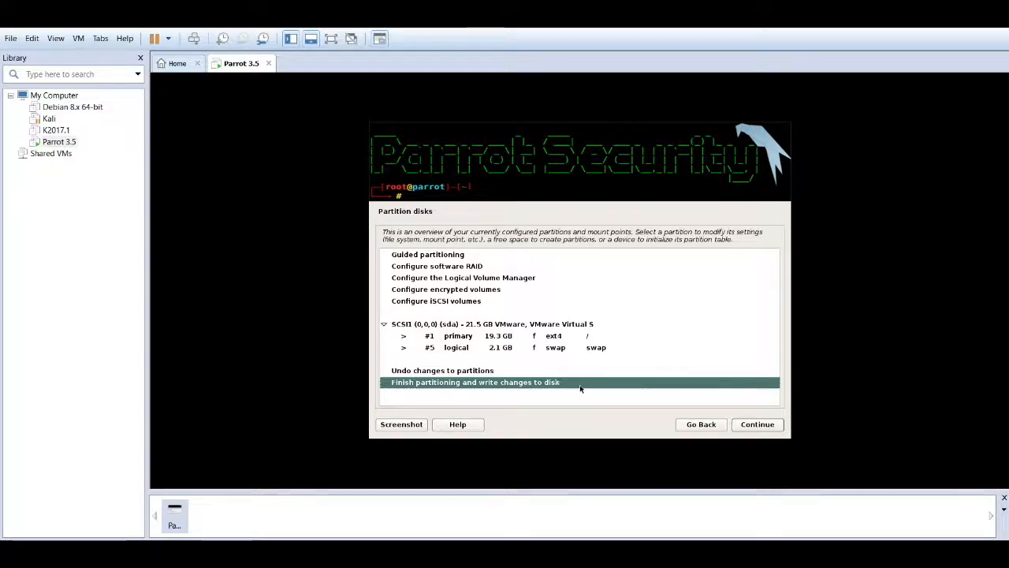
# - Finish partitioning and answer Yes to write the ext4 and swap partitions to disk
pyautogui.click(756, 426)
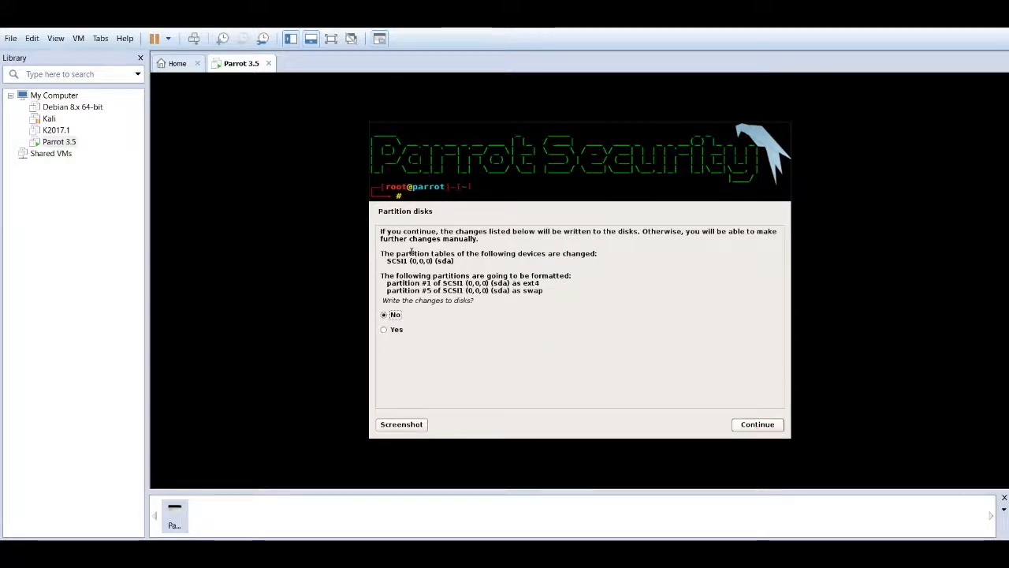
pyautogui.click(431, 322)
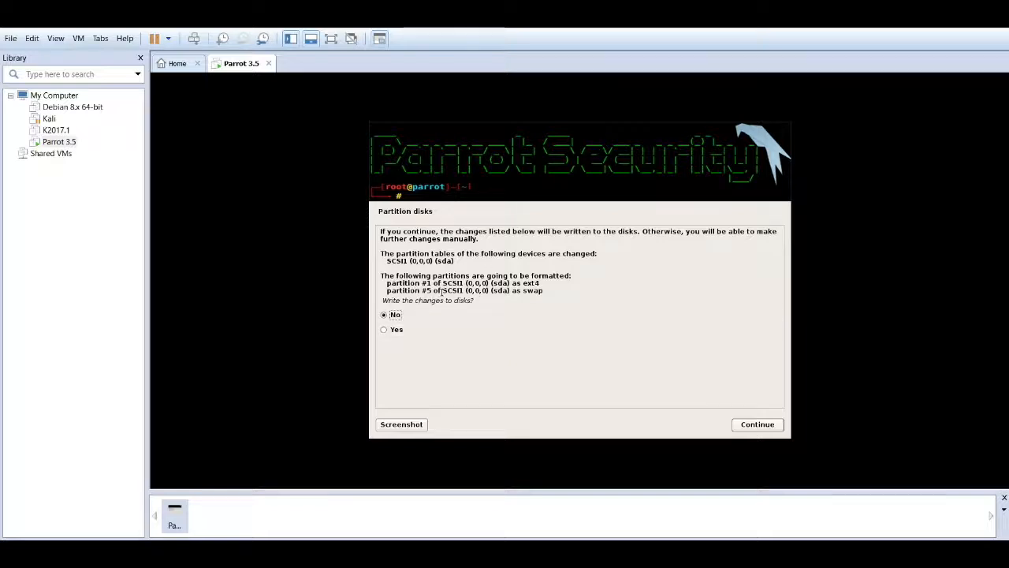
pyautogui.click(399, 332)
pyautogui.moveTo(382, 290)
pyautogui.mouseDown()
pyautogui.moveTo(544, 285)
pyautogui.moveTo(556, 300)
pyautogui.moveTo(530, 283)
pyautogui.moveTo(386, 283)
pyautogui.mouseUp()
pyautogui.click(391, 317)
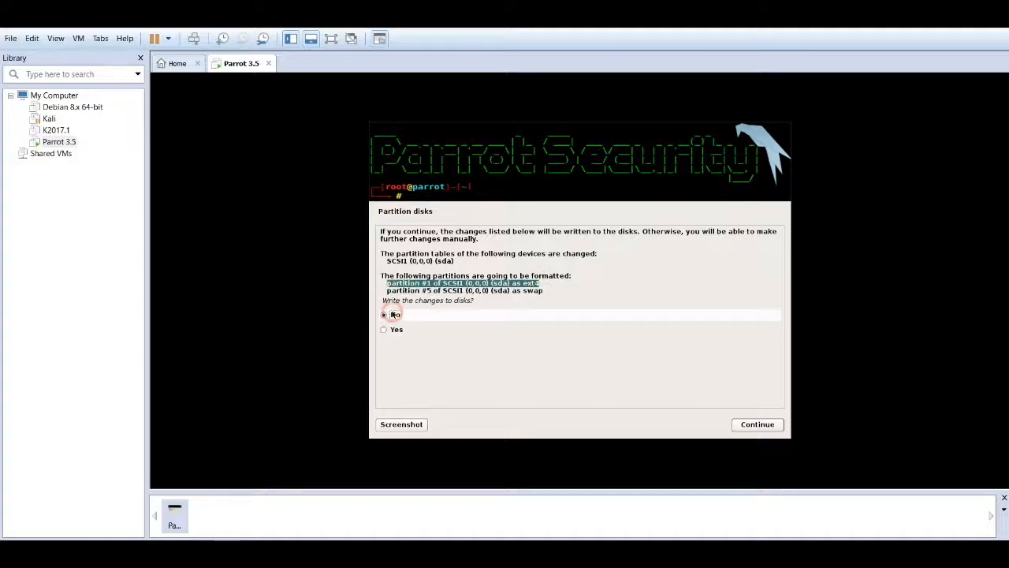
pyautogui.click(396, 330)
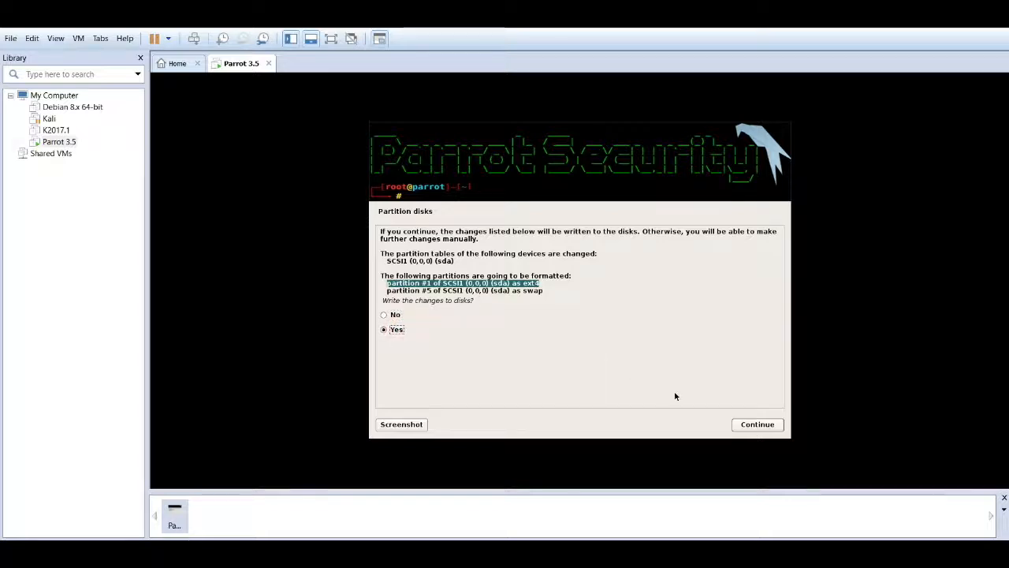
pyautogui.click(585, 273)
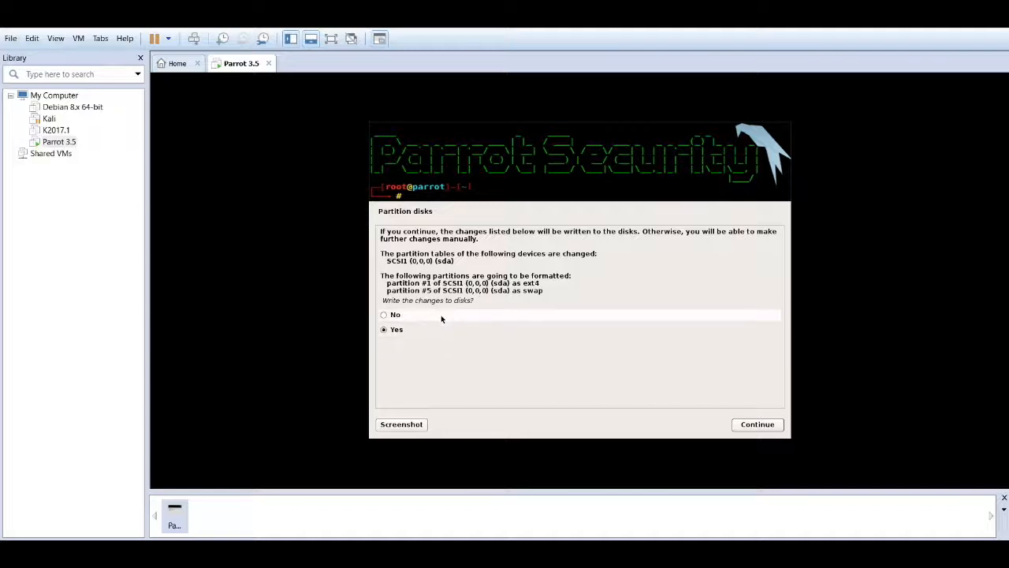
pyautogui.click(756, 425)
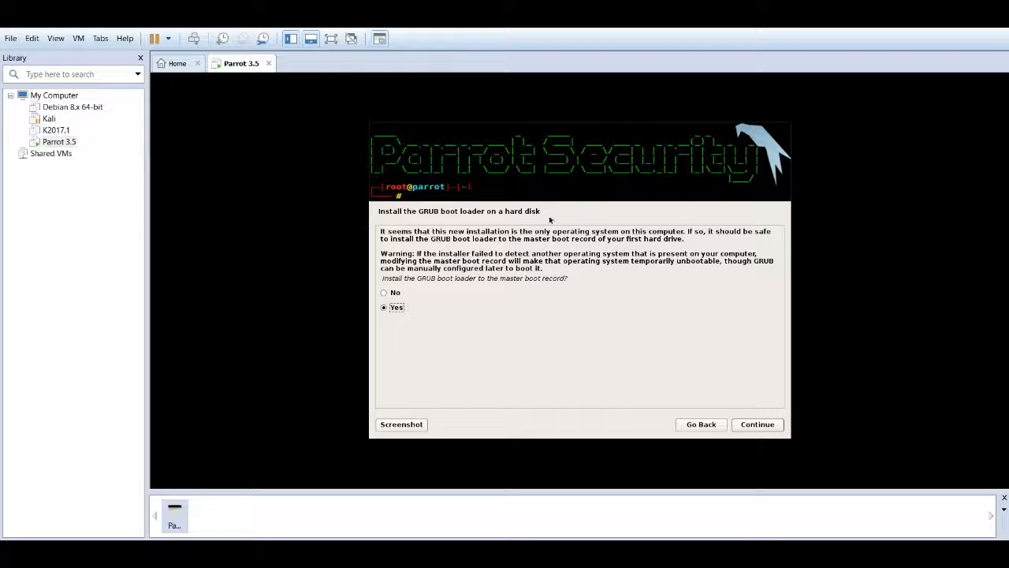
# - Install the GRUB boot loader to the master boot record on /dev/sda
pyautogui.click(759, 425)
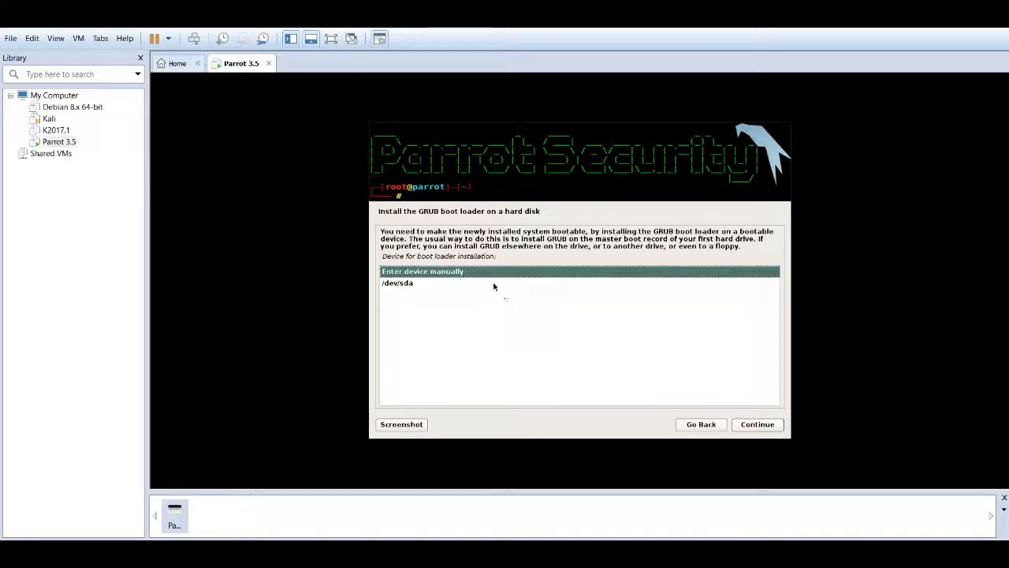
pyautogui.click(418, 283)
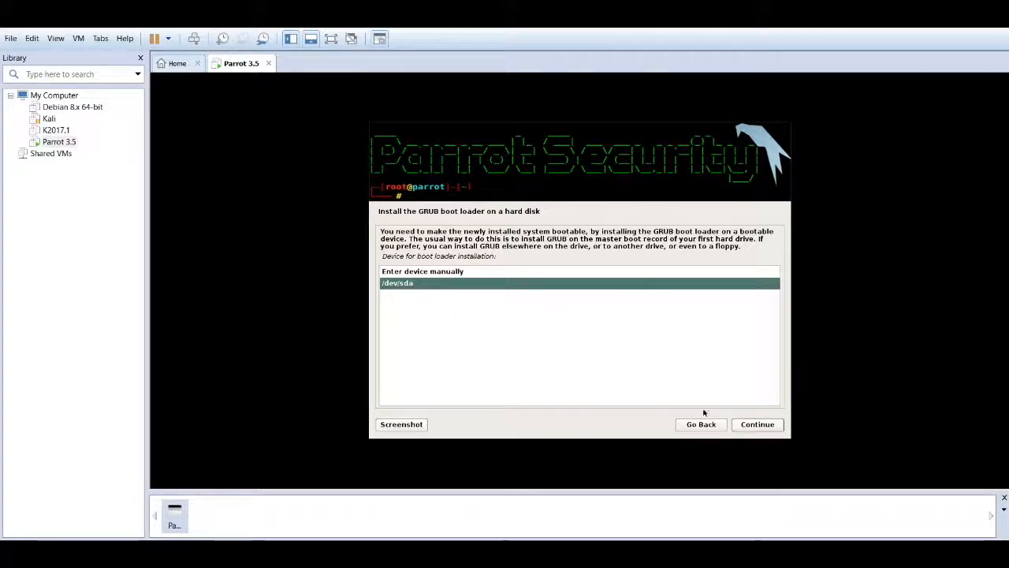
pyautogui.click(763, 424)
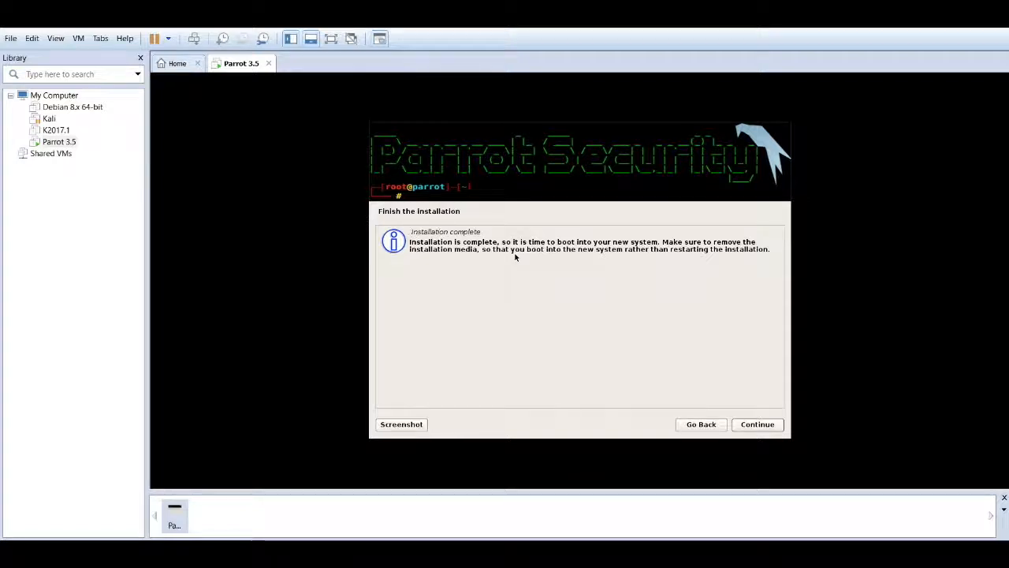
# - Continue past the Installation complete message to finish the install
pyautogui.click(759, 428)
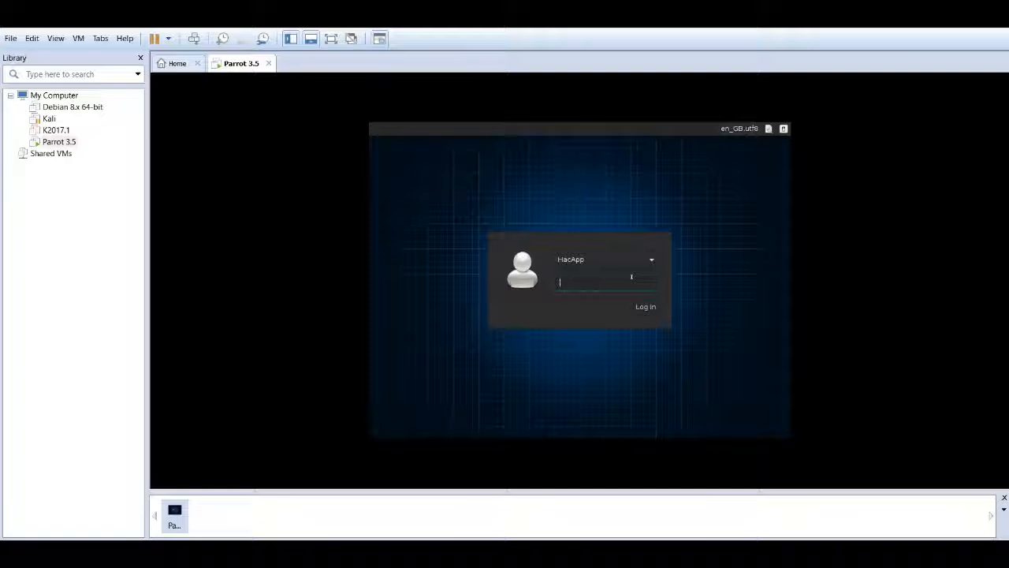
# - Enter the account password on the Parrot 3.5 login screen and submit it to log in
pyautogui.write('password')
pyautogui.press('Return')
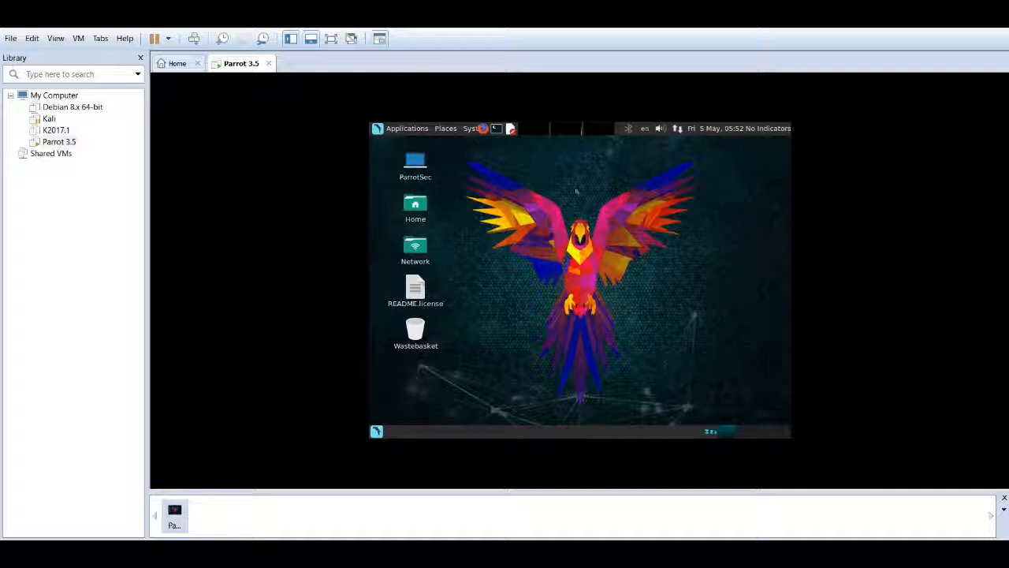
# - Drag across the Parrot desktop showing the ParrotSec, Home, Network and README.license icons
pyautogui.moveTo(470, 164); pyautogui.dragTo(713, 416)
pyautogui.moveTo(587, 402); pyautogui.dragTo(573, 172)
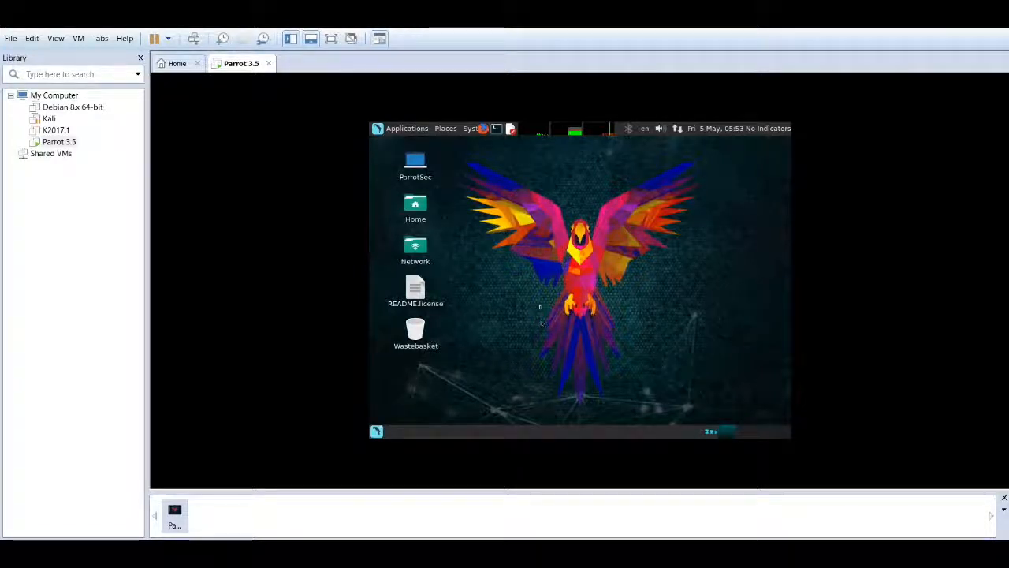
pyautogui.moveTo(529, 297); pyautogui.dragTo(642, 367)
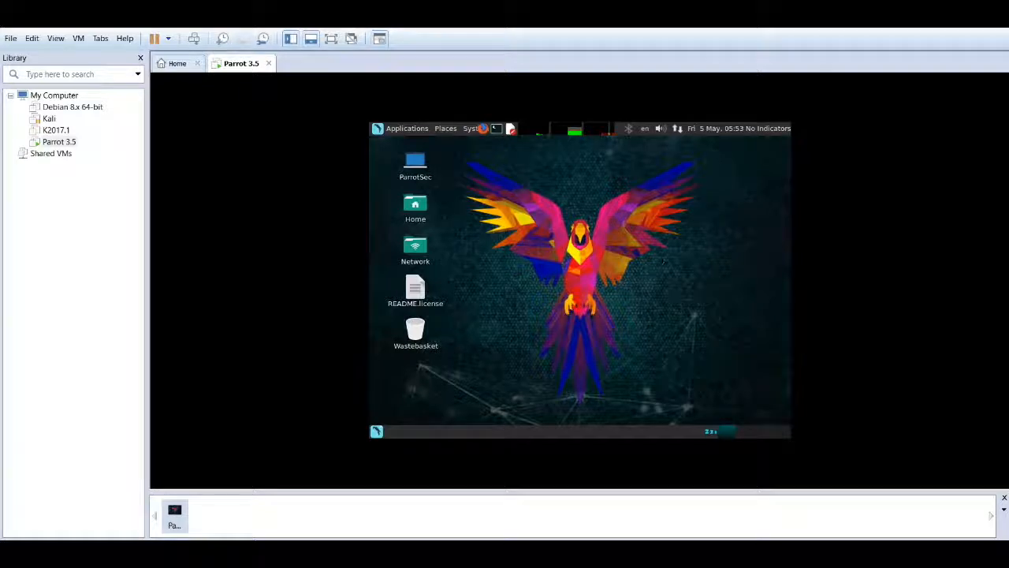